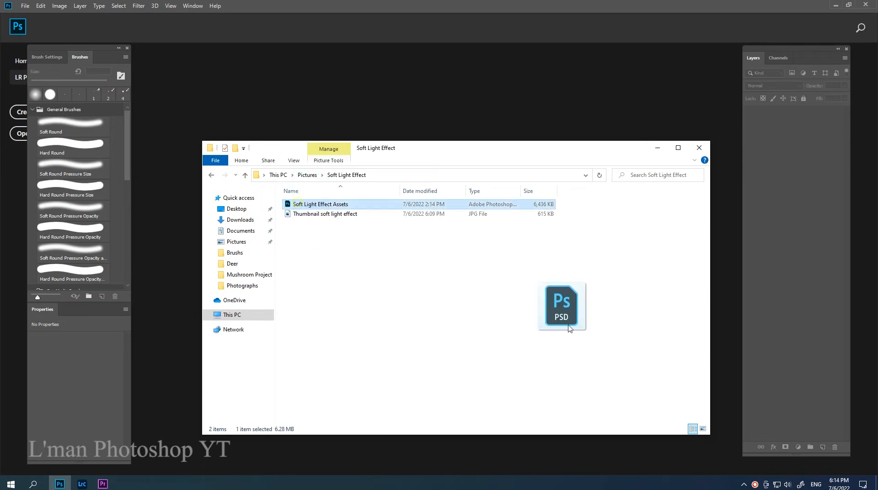
Step: Open the Soft Light Effect Assets file in Photoshop
left_click_drag(447, 307, 434, 86)
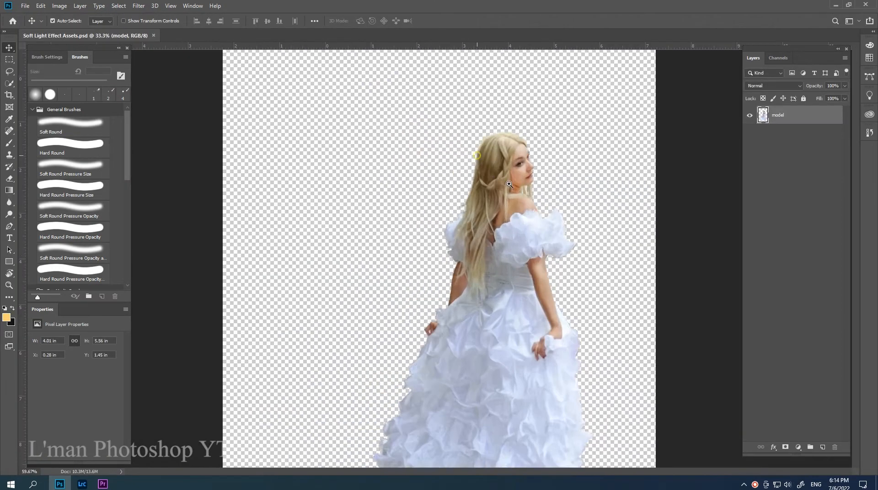
left_click_drag(509, 184, 486, 279)
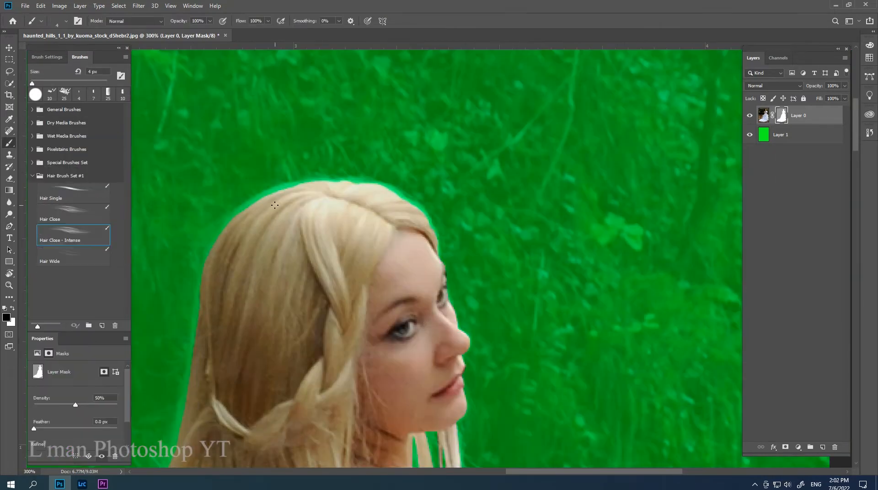
Step: Mask the upper edge of the model's hair on Layer 0's layer mask with the 4 px Hair Close - Intense brush
left_click_drag(267, 198, 298, 251)
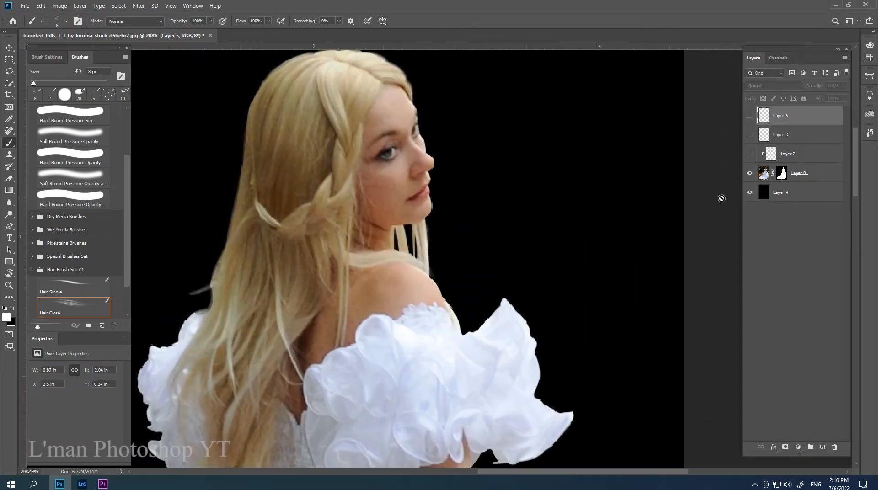
Step: Add a Curves adjustment layer above Layer 2 with blend mode Screen and invert its mask to black
left_click(789, 155)
left_click_drag(364, 157, 416, 200)
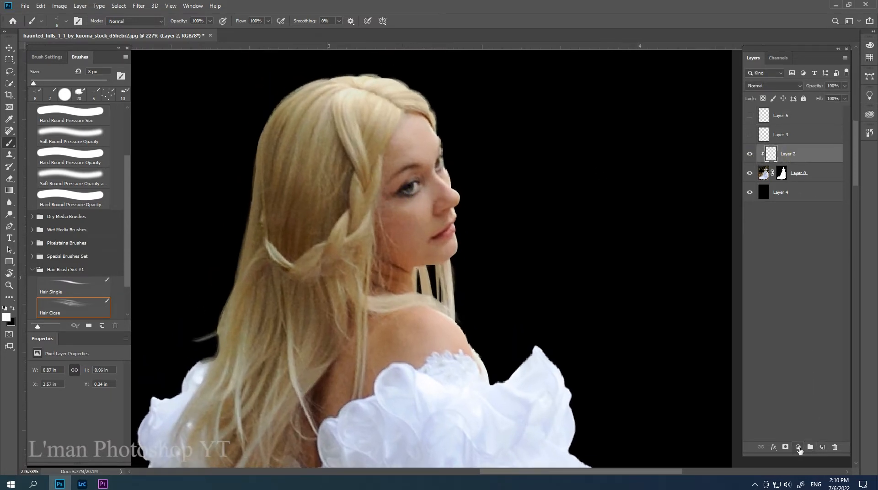
left_click(799, 449)
left_click(812, 335)
left_click(758, 86)
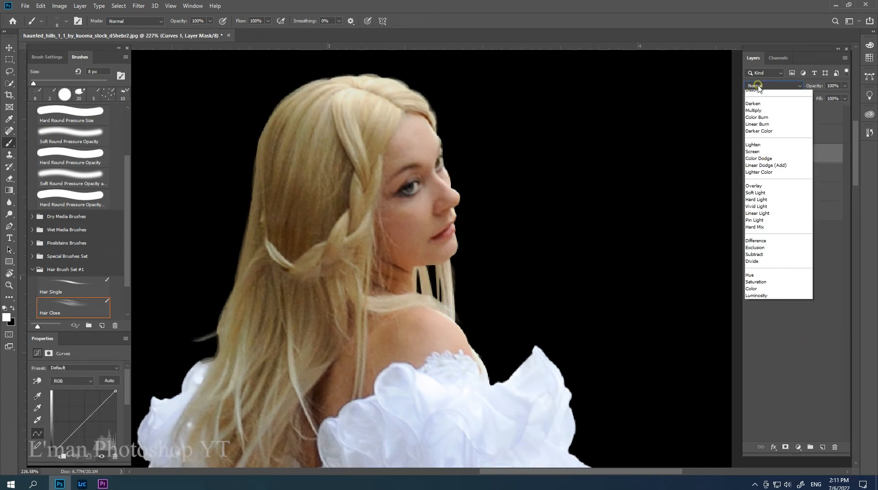
left_click(759, 158)
left_click(765, 87)
left_click(761, 163)
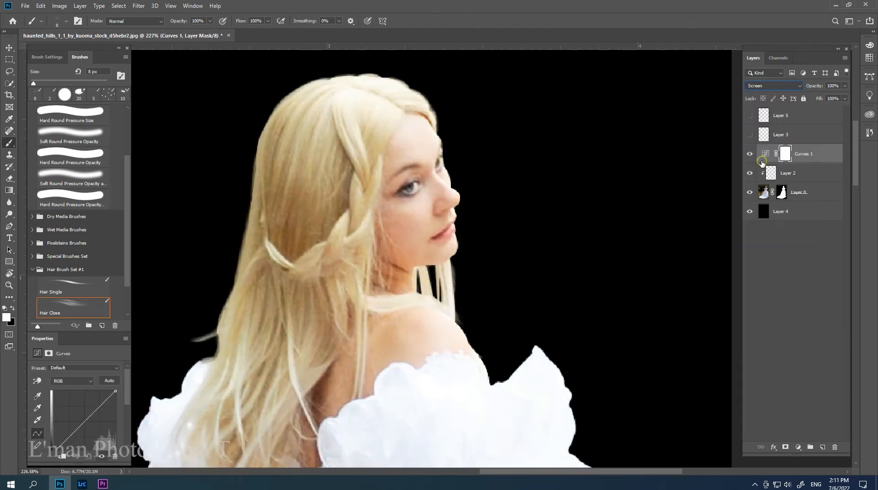
key("ctrl+i")
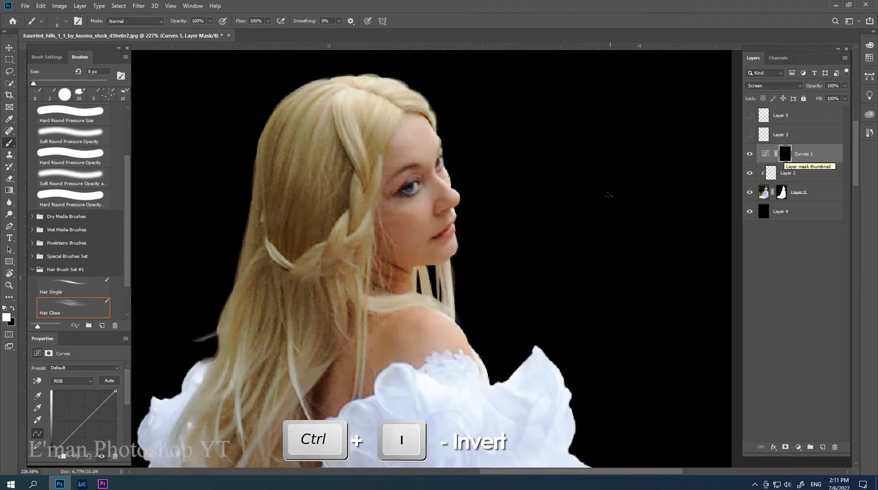
Step: Brighten the side of the face by painting white on the Curves mask with a 15 px soft round brush at 30% opacity
scroll(382, 218, "up", 2)
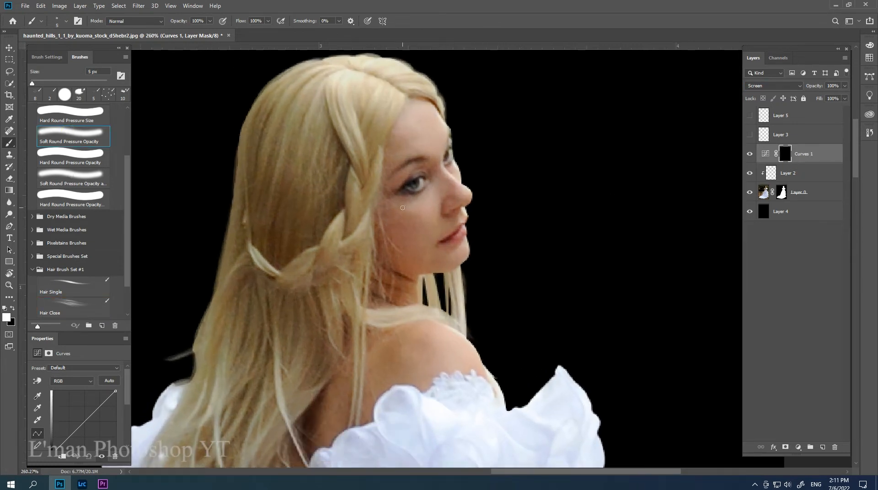
key("bracketright")
key("bracketright")
key("bracketright")
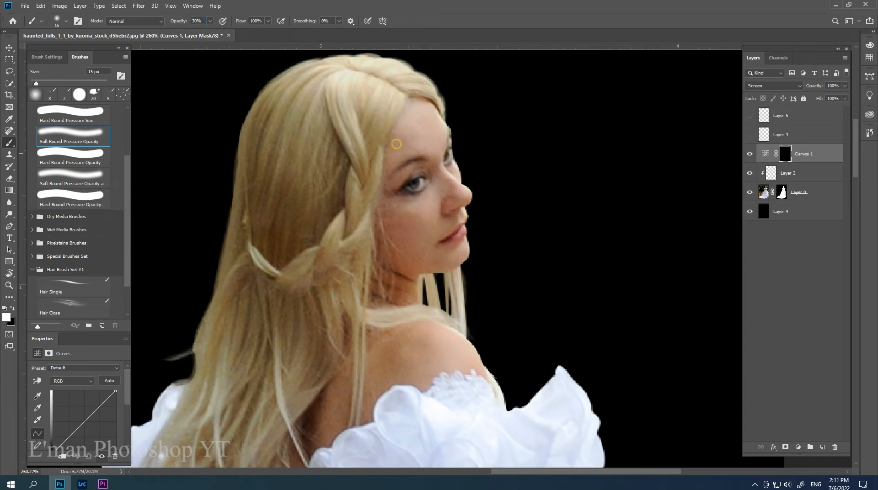
mouse_move(422, 110)
left_mouse_down()
mouse_move(398, 161)
mouse_move(386, 258)
mouse_move(415, 239)
mouse_move(406, 178)
mouse_move(464, 244)
mouse_move(419, 246)
mouse_move(387, 235)
left_mouse_up()
Step: Paint highlights over the face, neck, shoulder and back on the Curves mask with the soft brush enlarged to 30 px
key("bracketright")
key("bracketright")
key("bracketright")
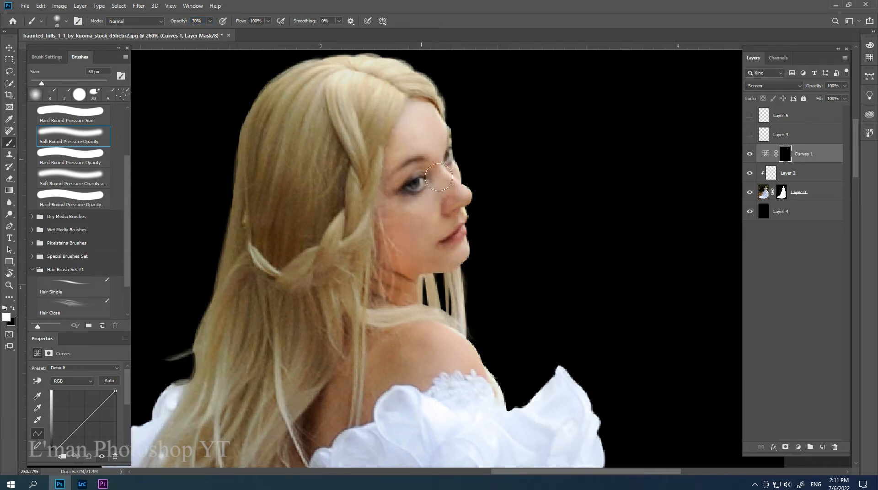
left_click_drag(439, 177, 414, 202)
mouse_move(412, 294)
left_mouse_down()
mouse_move(368, 380)
mouse_move(402, 343)
left_mouse_up()
left_click_drag(403, 343, 446, 371)
left_click_drag(344, 383, 314, 441)
left_click_drag(333, 381, 350, 340)
left_click_drag(367, 385, 402, 351)
mouse_move(391, 296)
left_mouse_down()
mouse_move(387, 251)
mouse_move(425, 267)
left_mouse_up()
left_click_drag(431, 218, 435, 255)
left_click_drag(393, 295, 376, 320)
left_click_drag(326, 283, 301, 284)
left_click_drag(320, 339, 322, 261)
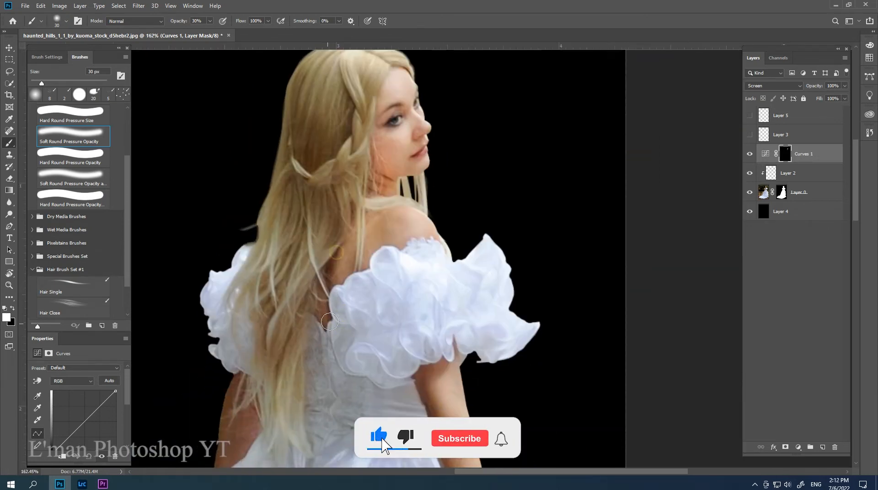
Step: Brighten the skin of the model's arms on the Curves mask with the same soft brush
mouse_move(235, 407)
left_mouse_down()
mouse_move(315, 233)
mouse_move(299, 321)
left_mouse_up()
left_click_drag(304, 315, 326, 229)
left_click_drag(256, 380, 245, 397)
mouse_move(503, 229)
left_mouse_down()
mouse_move(493, 226)
mouse_move(513, 272)
left_mouse_up()
left_click_drag(517, 286, 553, 396)
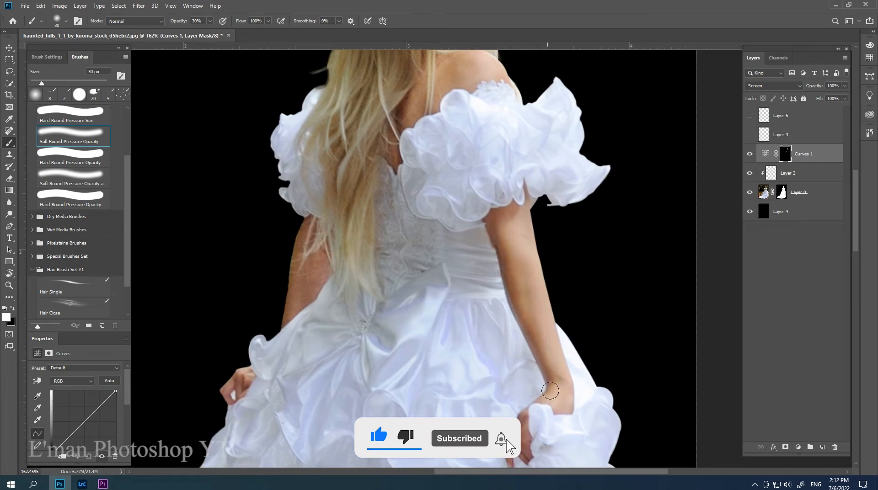
left_click_drag(533, 325, 499, 211)
key("ctrl+0")
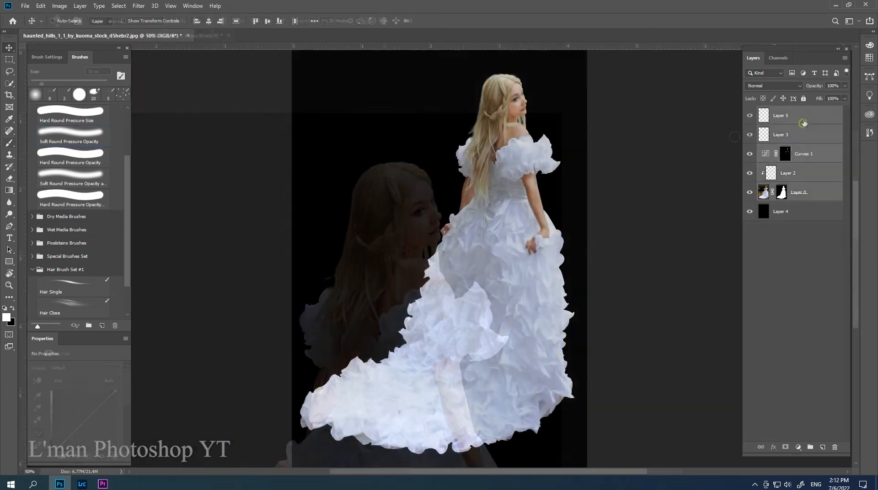
Step: Convert all the model's layers into one smart object named model and delete the black Layer 4
right_click(808, 137)
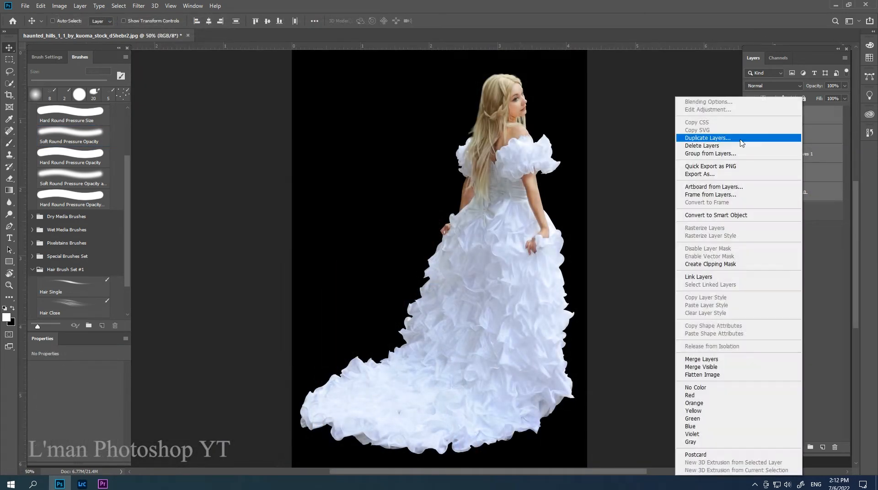
left_click(716, 212)
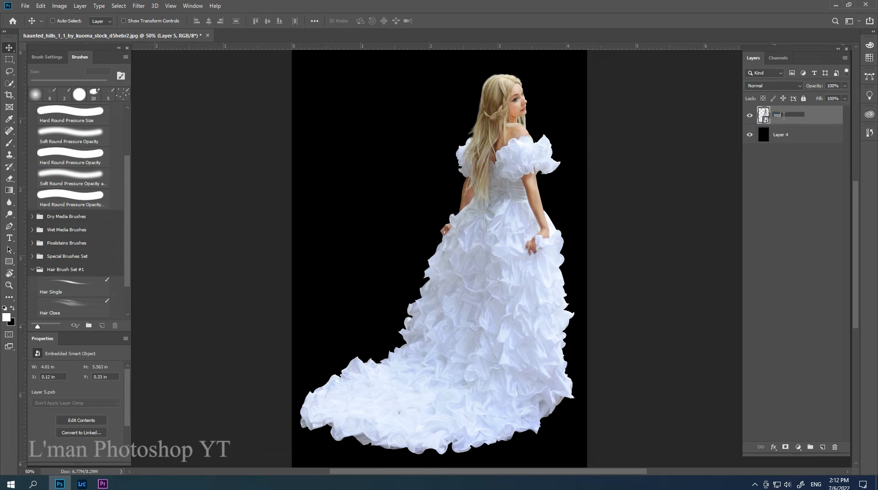
left_click(786, 133)
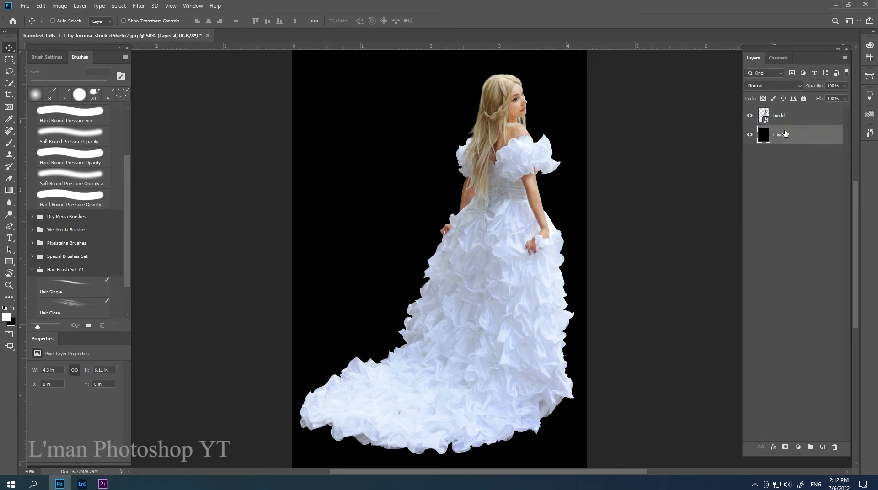
key("Delete")
Step: Create a 1500 x 2400 pixel transparent document at 300 pixels/inch and bring the model layer into it
key("ctrl+n")
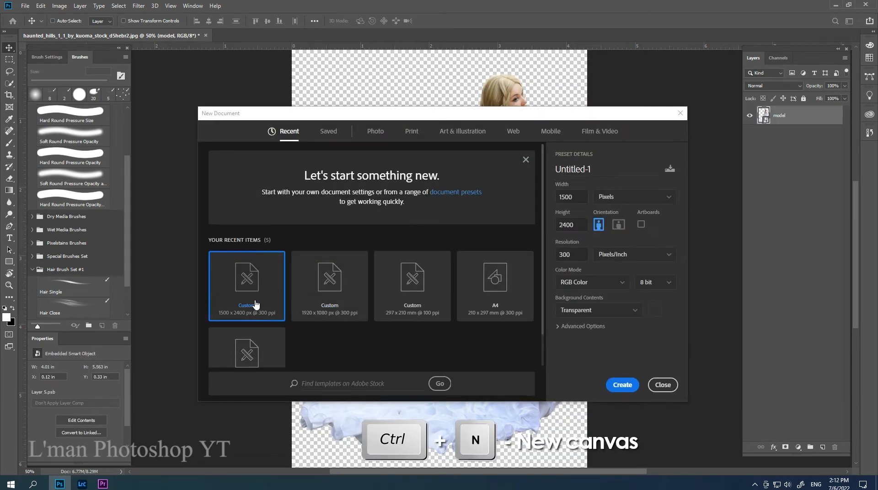
left_click(622, 385)
scroll(476, 200, "down", 2)
left_click(110, 36)
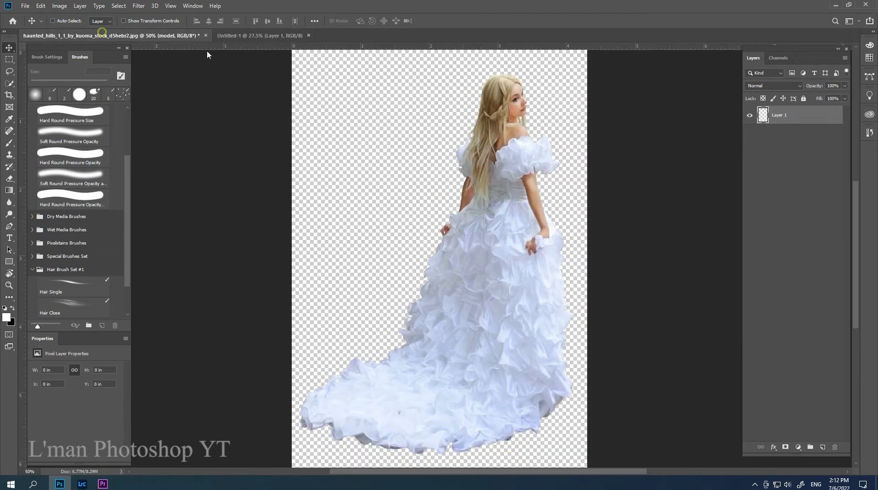
left_click_drag(779, 115, 430, 238)
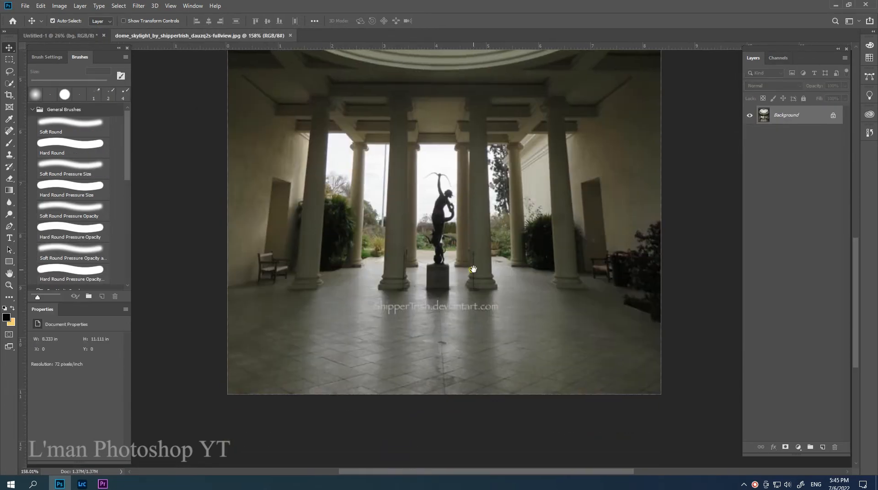
Step: Remove the watermark text from the floor of the dome skylight photo using the Clone Stamp with a 50 px soft round brush
scroll(430, 319, "up", 5)
scroll(429, 319, "down", 1)
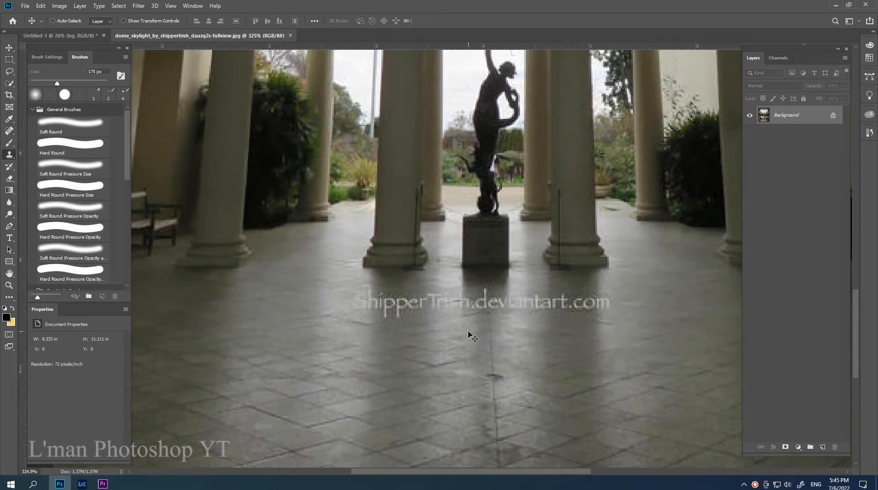
key("s")
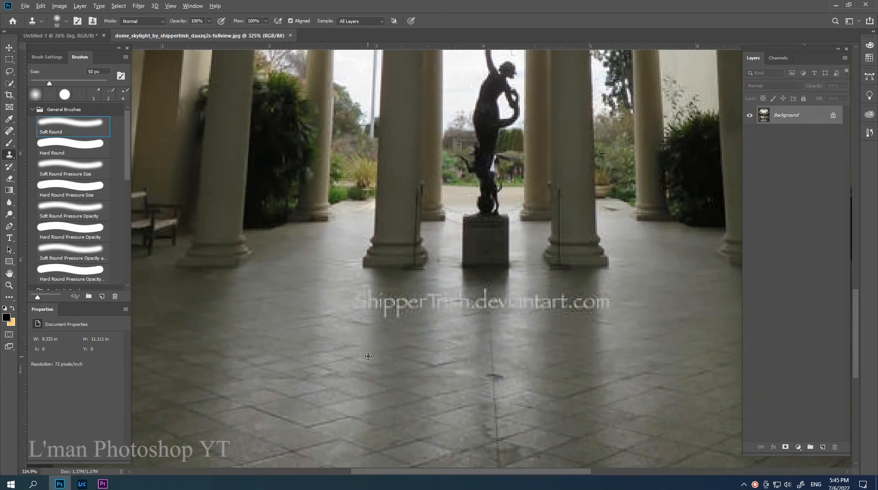
left_click_drag(370, 311, 609, 315)
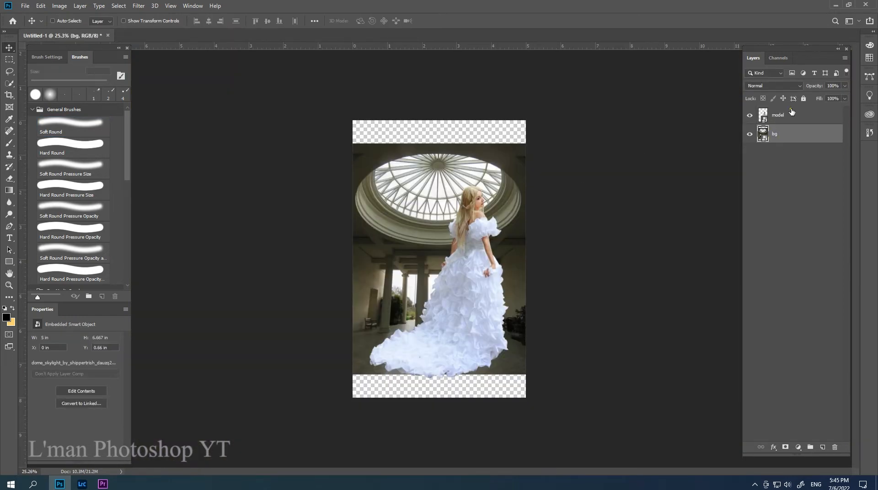
Step: Hide the model and scale the bg image up to about 92.5%, positioned to fill the whole canvas
left_click(791, 113)
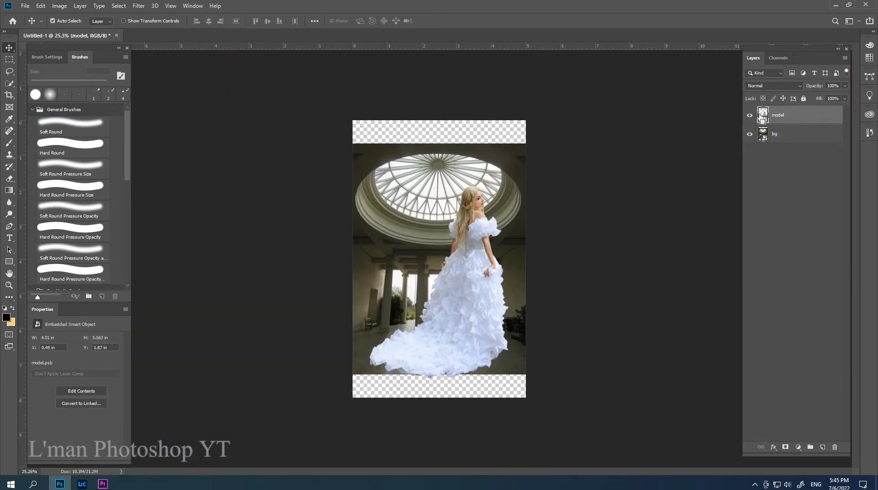
left_click(748, 115)
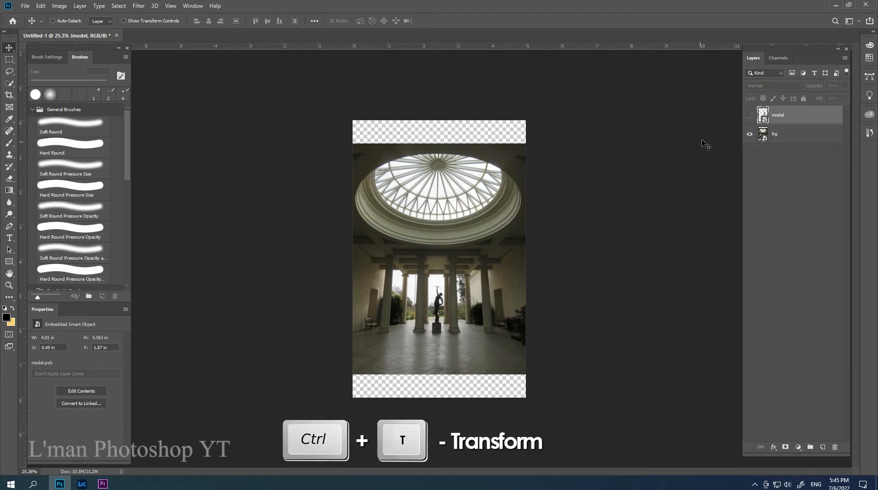
left_click(799, 137)
key("ctrl+t")
left_click_drag(526, 144, 572, 81)
left_click_drag(504, 211, 503, 173)
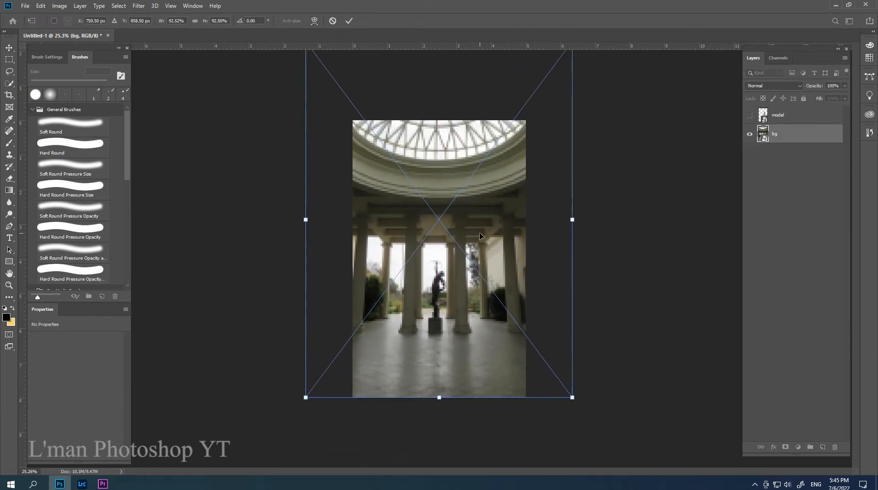
key("Return")
key("ctrl+0")
Step: Add a Black & White adjustment above the bg layer and merge the two into one layer
left_click(798, 448)
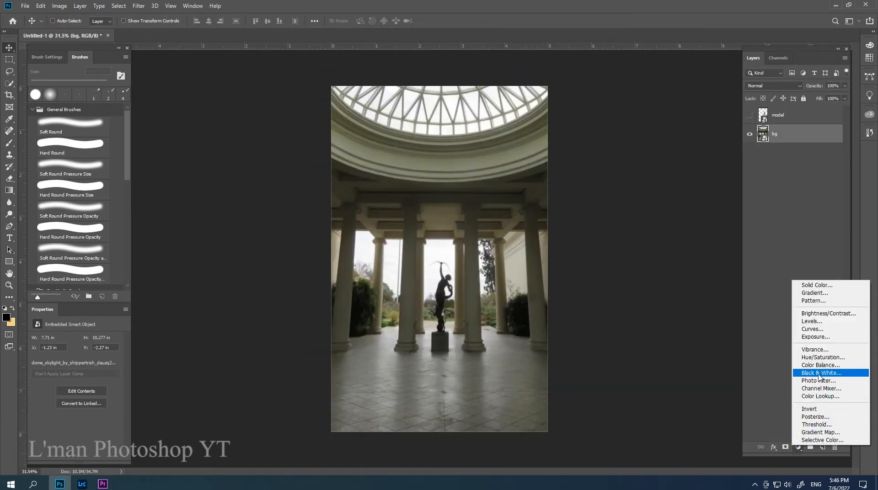
left_click(820, 375)
left_click(792, 157, "shift")
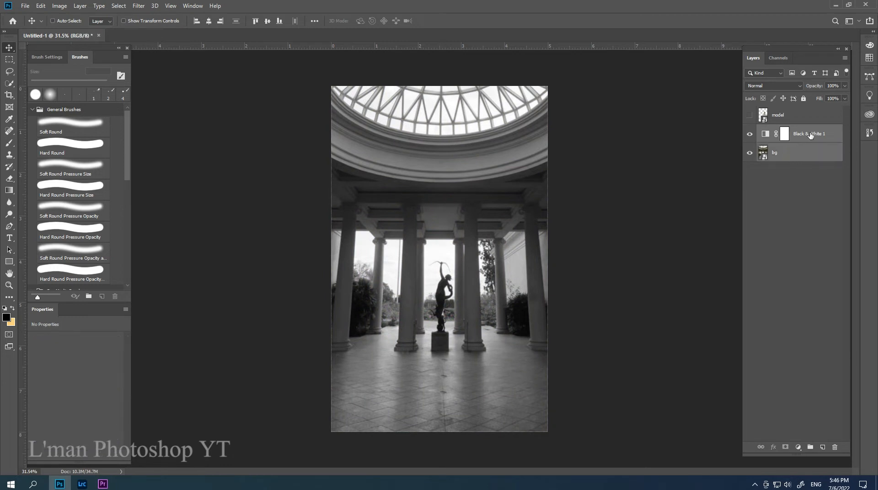
key("ctrl+e")
Step: Duplicate the merged black-and-white layer and set the copy's blend mode to Soft Light
left_click_drag(793, 138, 822, 447)
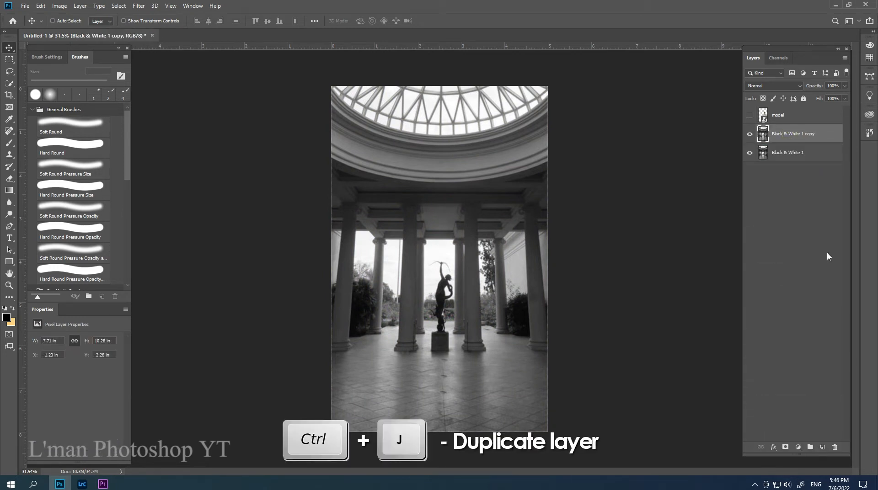
left_click(774, 85)
left_click(762, 206)
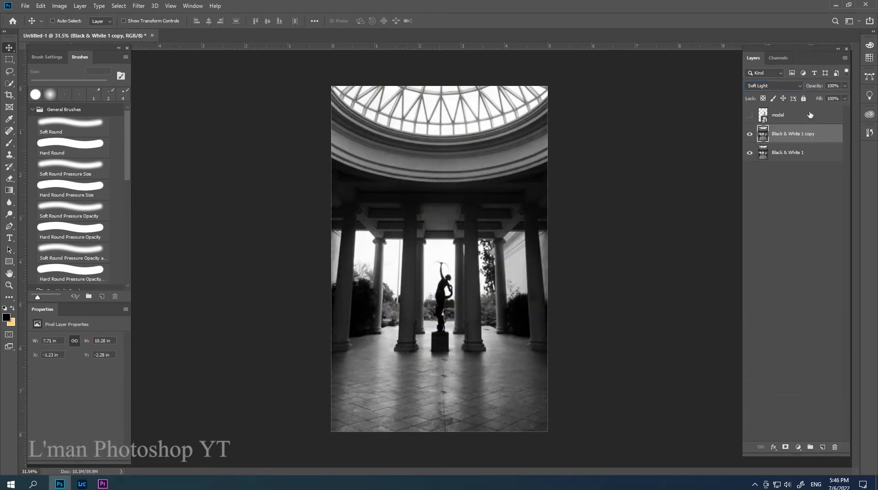
left_click(748, 134)
left_click_drag(431, 248, 437, 251)
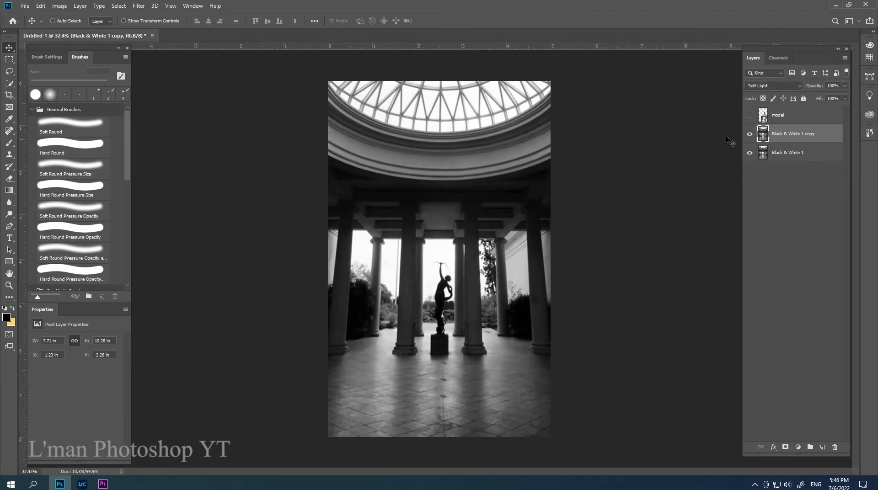
Step: Show the model layer again, scale the model down and place her on the floor in front of the columns
left_click(749, 114)
left_click(782, 115)
left_click_drag(475, 292, 484, 316)
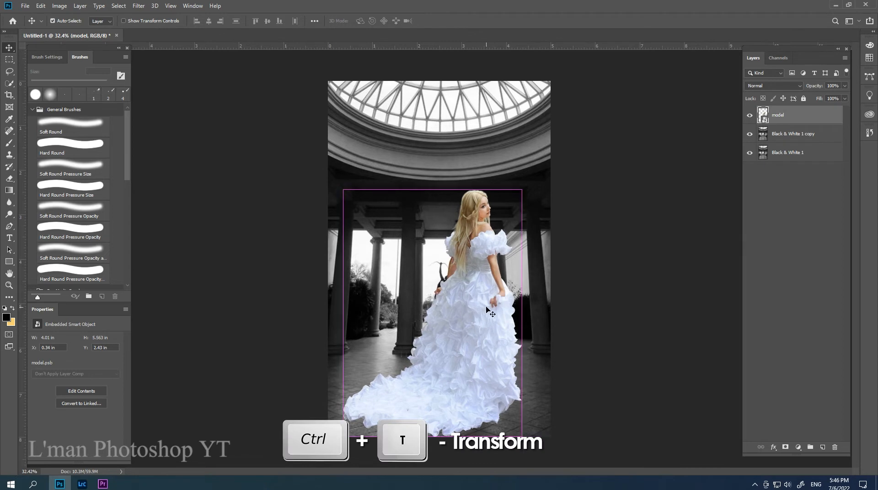
key("ctrl+t")
left_click_drag(524, 190, 503, 218)
left_click_drag(486, 298, 485, 321)
key("Return")
left_click_drag(485, 320, 486, 321)
Step: Hide the model and convert the two black-and-white background layers into one smart object
left_click(785, 158)
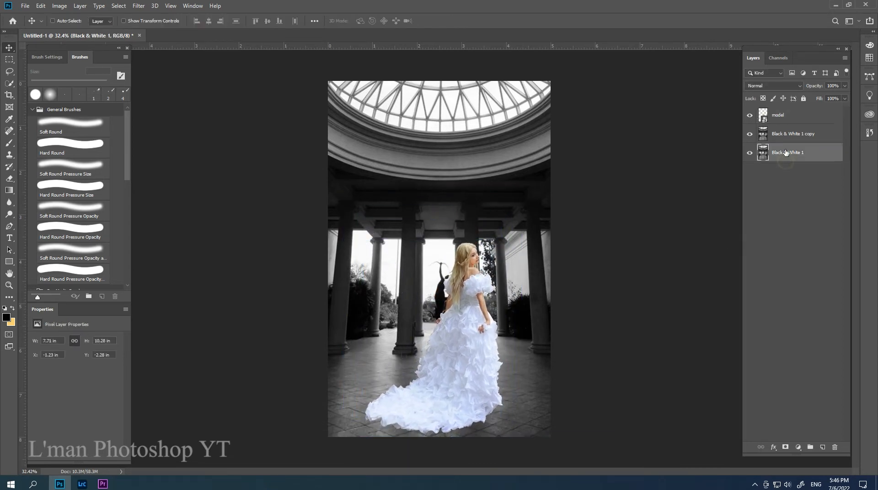
left_click(787, 136, "shift")
right_click(778, 134)
left_click(705, 213)
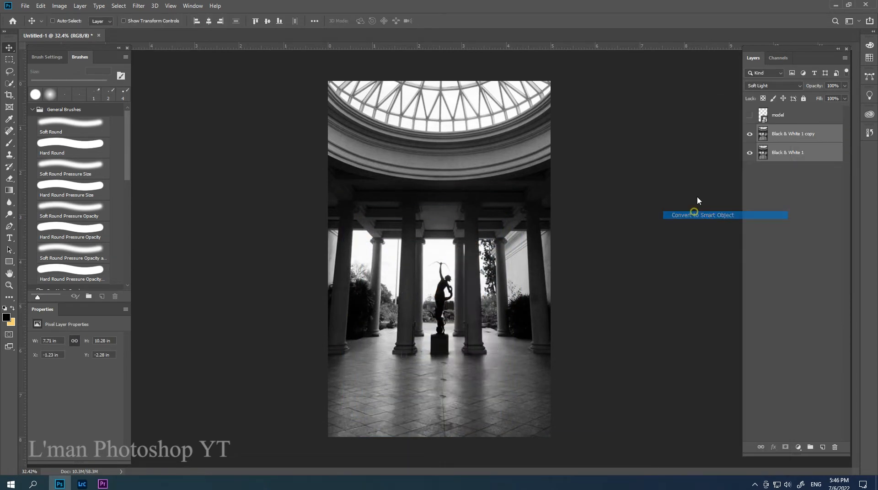
Step: Apply a 15 px Tilt-Shift blur to the background smart object, keeping only the floor in the foreground sharp
left_click(139, 6)
mouse_move(190, 118)
left_click(270, 135)
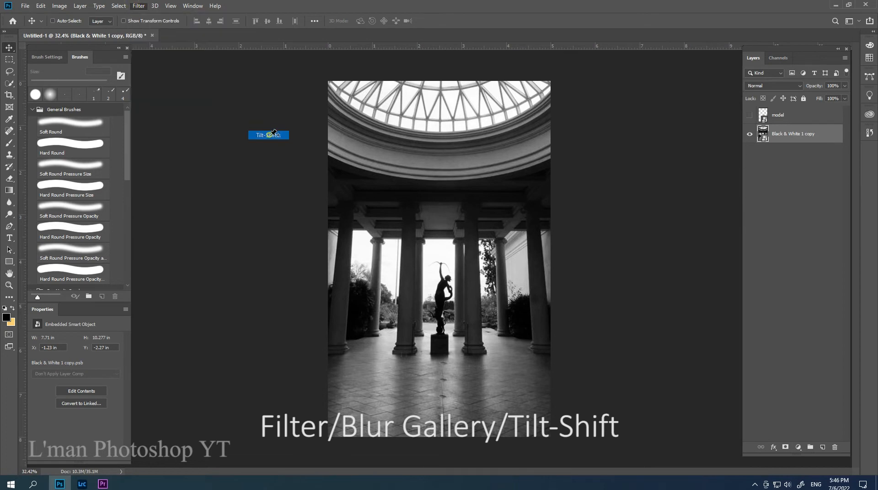
left_click_drag(390, 259, 391, 404)
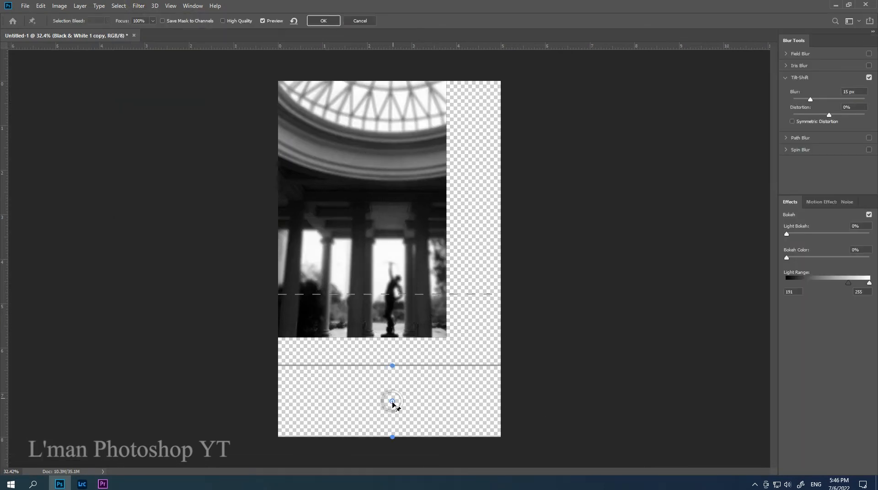
left_click_drag(388, 302, 392, 323)
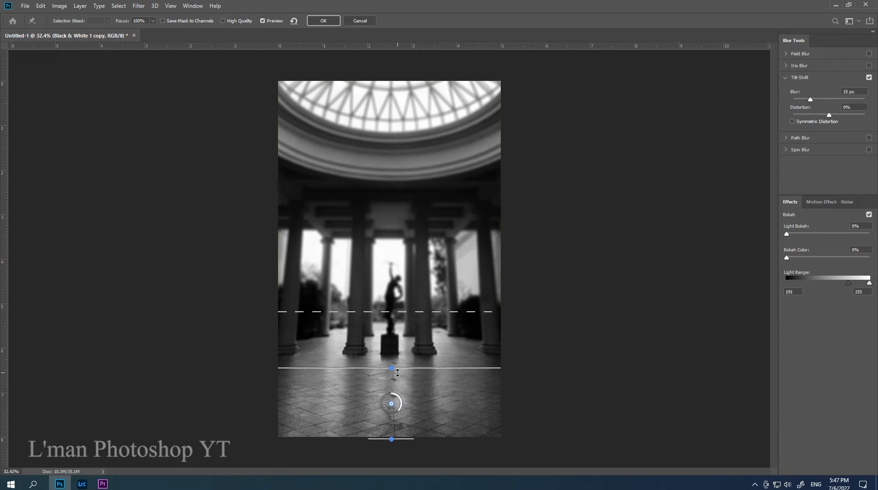
left_click_drag(399, 367, 398, 388)
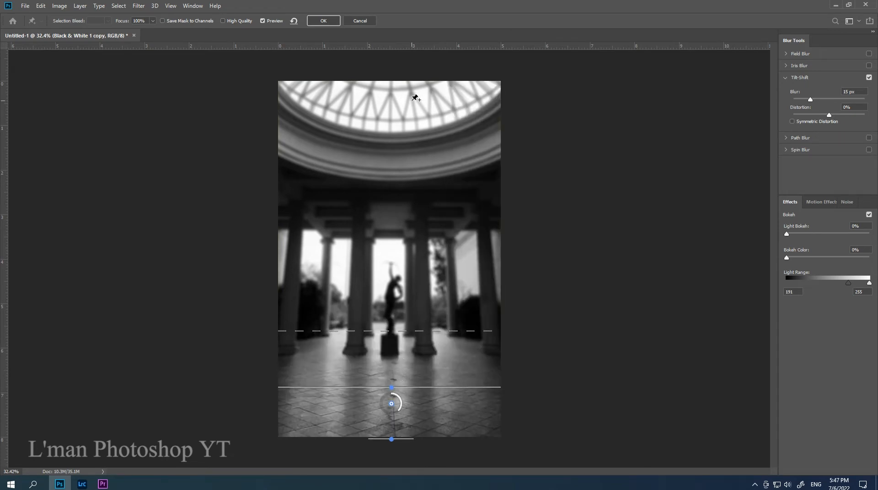
key("Return")
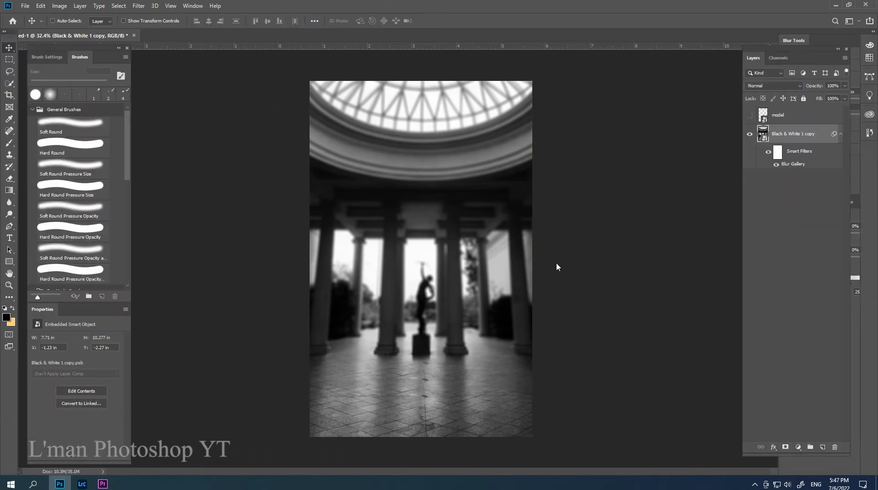
Step: Show the model layer again and put it into a new group named Model
left_click(801, 118)
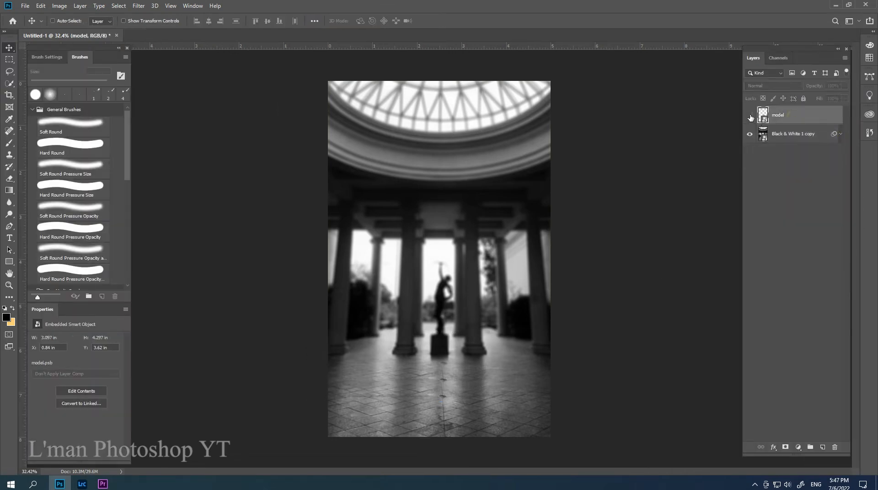
left_click(750, 115)
key("ctrl+0")
scroll(474, 381, "down", 1)
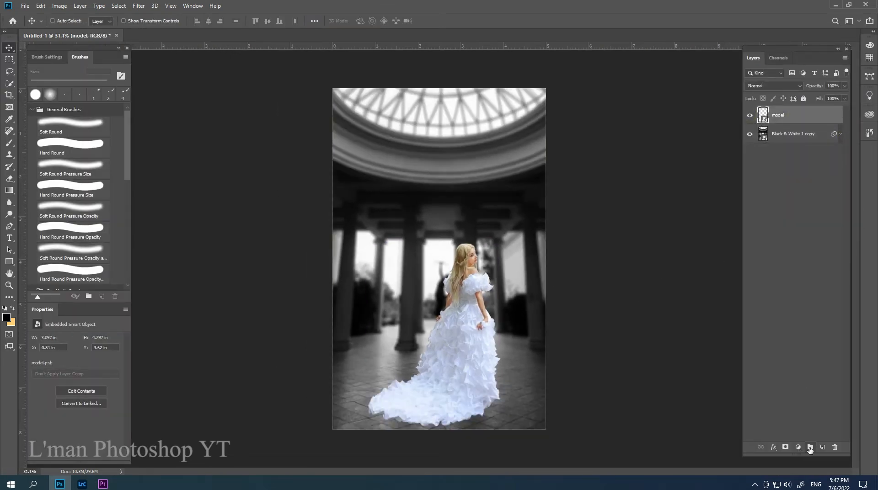
left_click(810, 447)
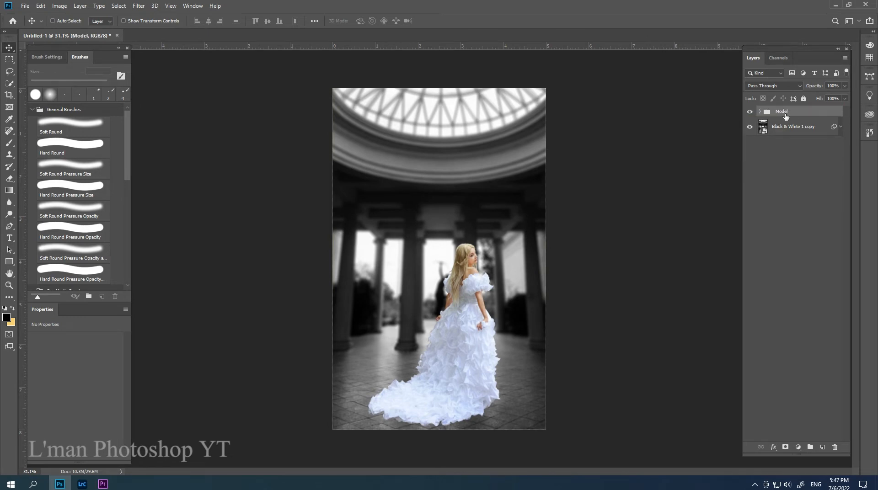
Step: Add a Hue/Saturation adjustment clipped to the model layer and lower its saturation to -38
left_click(760, 111)
left_click(785, 126)
scroll(449, 430, "up", 2)
left_click(798, 448)
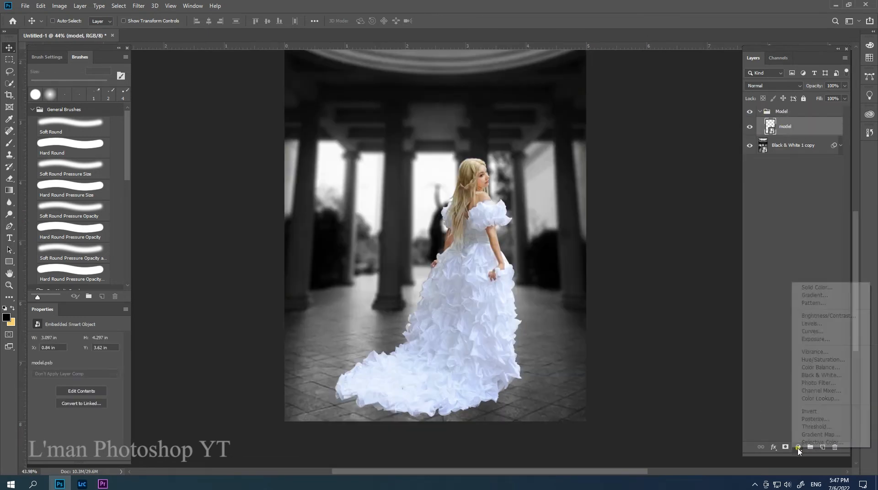
left_click(820, 359)
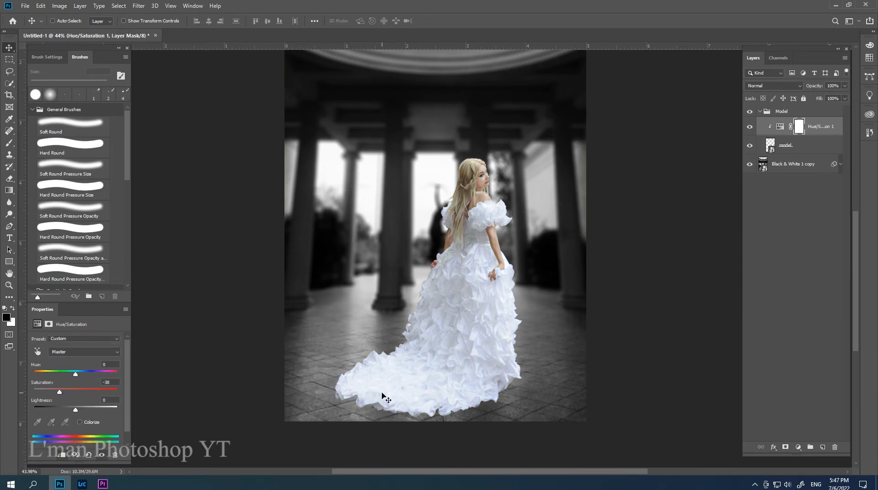
Step: Add a Levels adjustment clipped to the model, with midtones at 0.81 and a reduced white output level to darken her
left_click(798, 448)
left_click(819, 323)
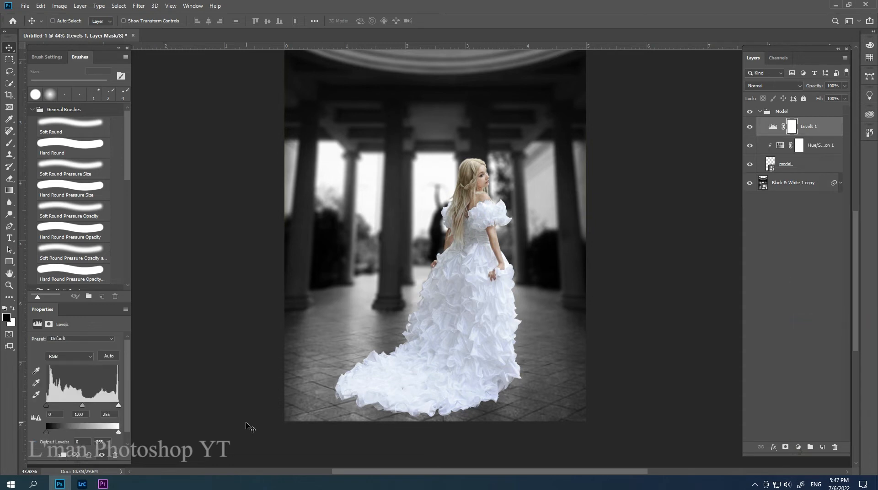
left_click_drag(118, 432, 92, 432)
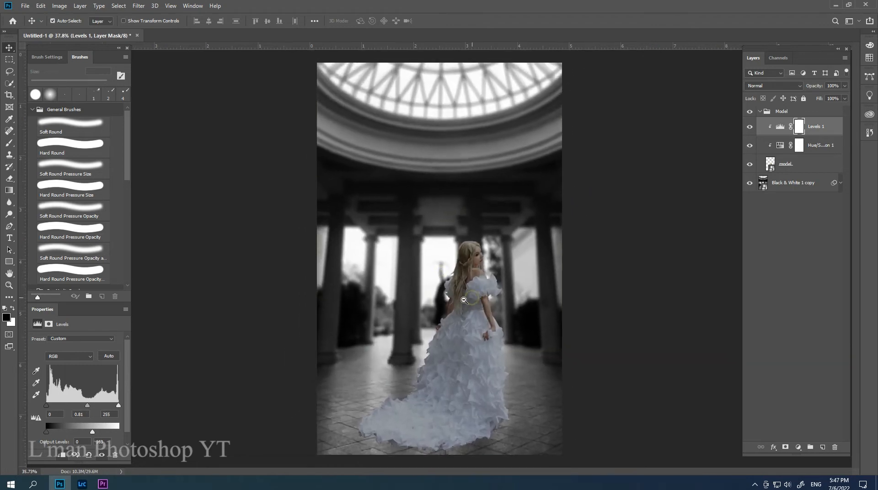
Step: Paint the Levels mask with a soft black brush at 20% opacity, up to 300 px, to relight the model's edges and dress
left_click(798, 127)
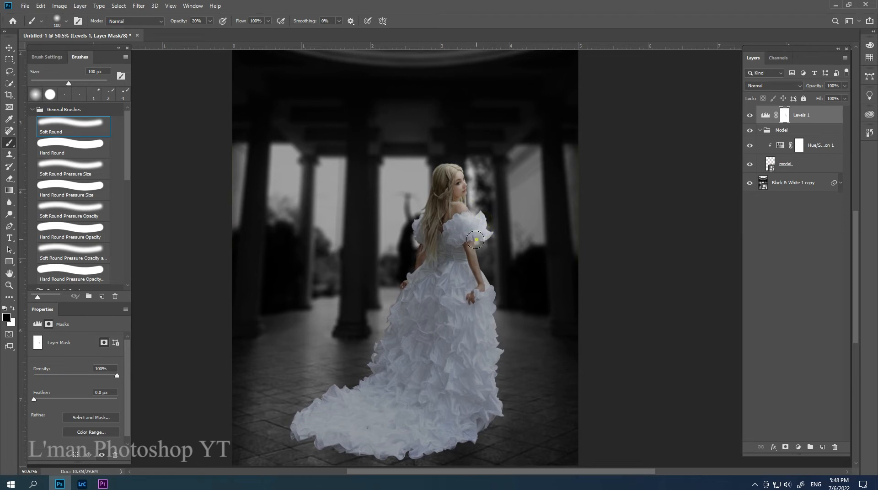
left_click_drag(496, 314, 498, 412)
mouse_move(441, 163)
left_mouse_down()
mouse_move(397, 324)
mouse_move(316, 406)
mouse_move(378, 435)
mouse_move(484, 256)
mouse_move(409, 189)
left_mouse_up()
key("bracketright")
key("bracketright")
key("bracketright")
key("bracketright")
key("bracketright")
key("bracketright")
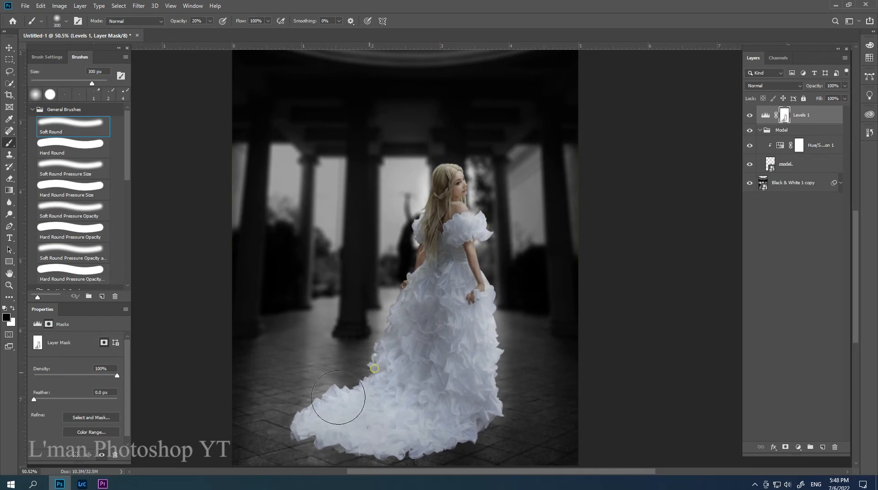
left_click_drag(341, 402, 382, 460)
Step: Move the Levels 1 adjustment back into the Model group, clip it to the model and check its effect
left_click_drag(799, 118, 802, 139)
right_click(808, 127)
left_click(727, 263)
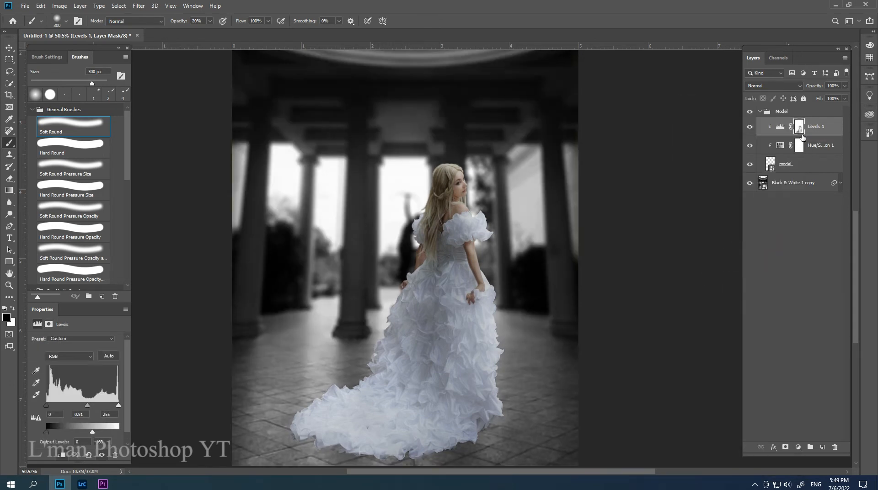
left_click(751, 128)
mouse_move(452, 240)
left_mouse_down()
mouse_move(441, 245)
mouse_move(444, 254)
left_mouse_up()
Step: Add a clipped layer above Levels 1, fill it with 50% gray and set its blend mode to Overlay
left_click(823, 449)
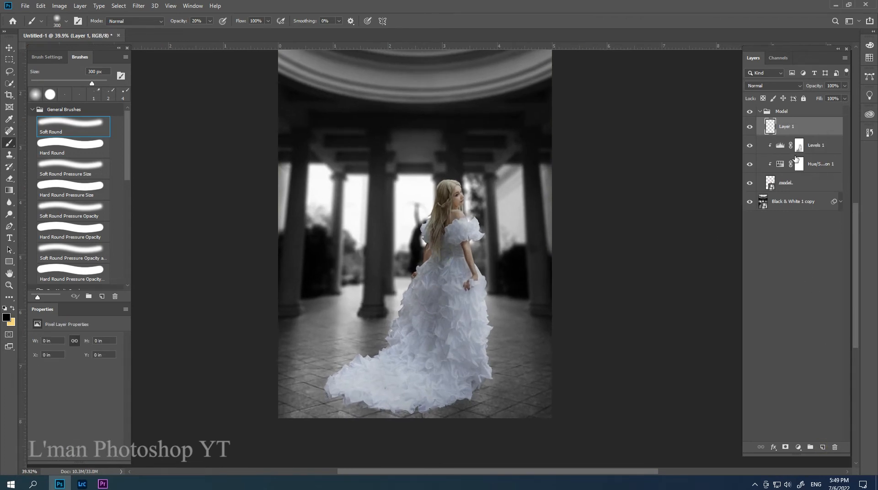
right_click(796, 127)
left_click(713, 265)
left_click(41, 6)
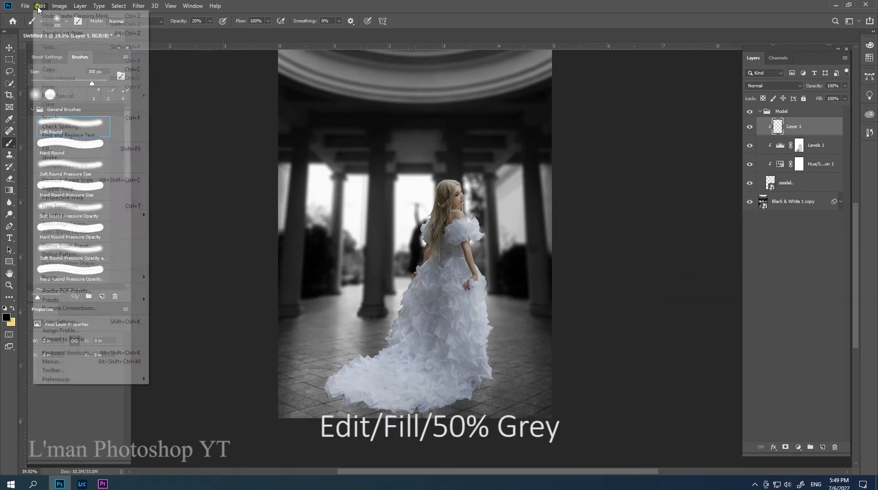
left_click(51, 149)
left_click(494, 128)
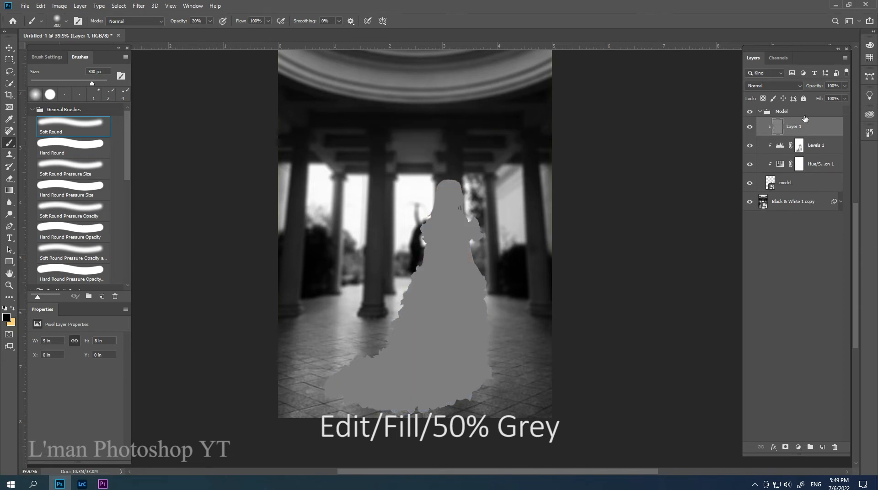
left_click(774, 86)
left_click(768, 189)
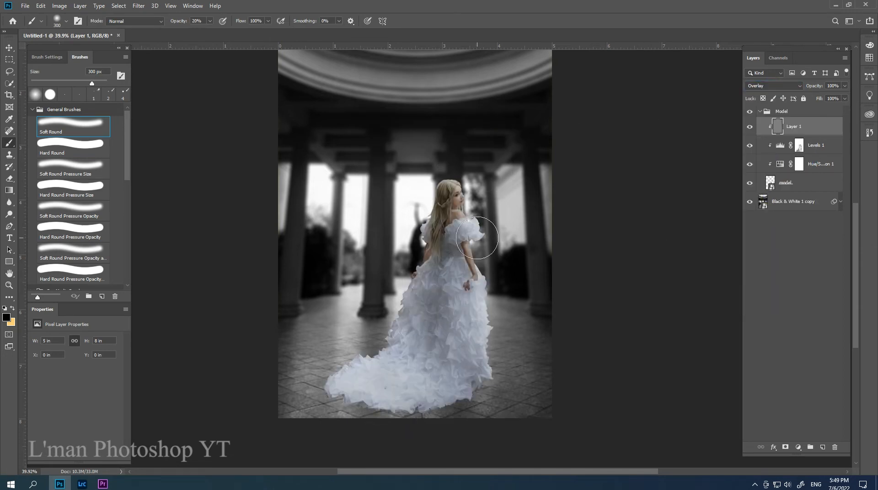
Step: Burn the shadow areas of the model's hair on the gray layer with a 25 px brush, Midtones at 20% exposure
scroll(459, 200, "up", 8)
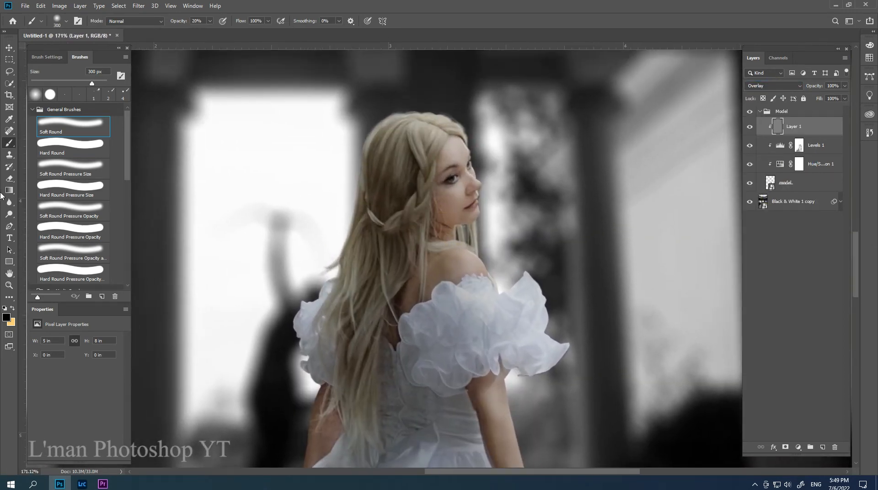
right_click(9, 214)
left_click(43, 222)
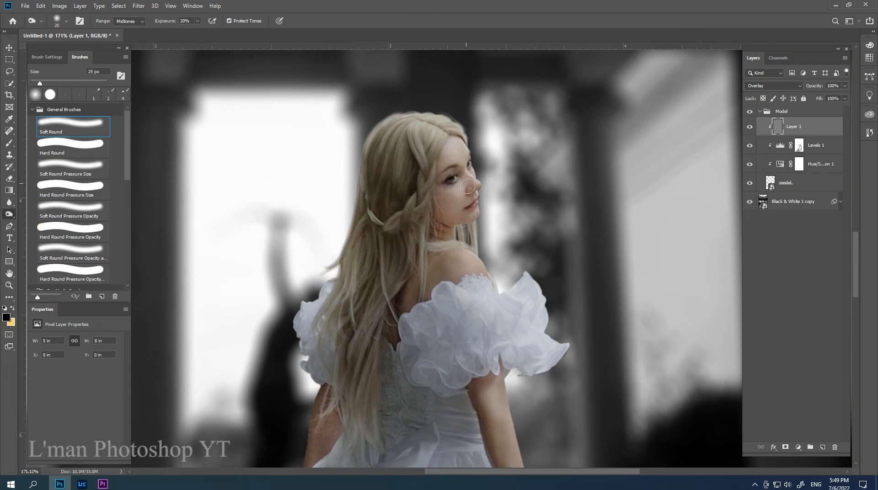
mouse_move(424, 180)
left_mouse_down()
mouse_move(404, 224)
mouse_move(408, 245)
left_mouse_up()
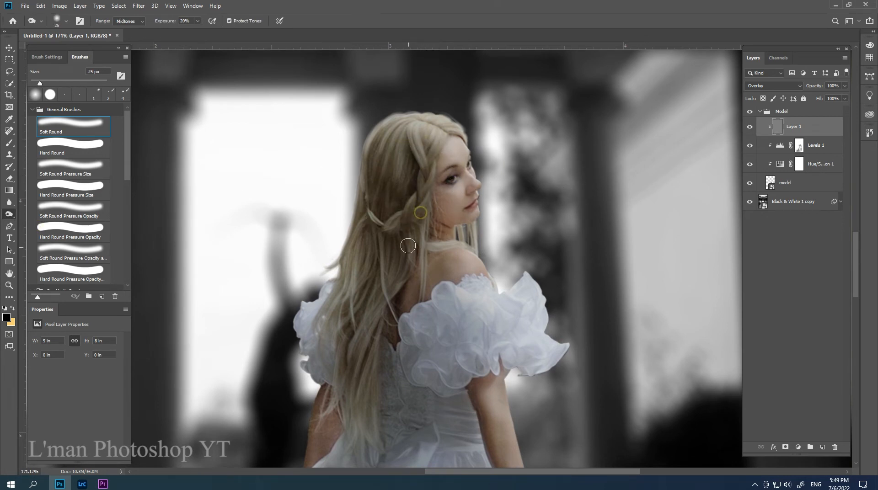
left_click_drag(367, 370, 370, 403)
left_click_drag(346, 333, 343, 366)
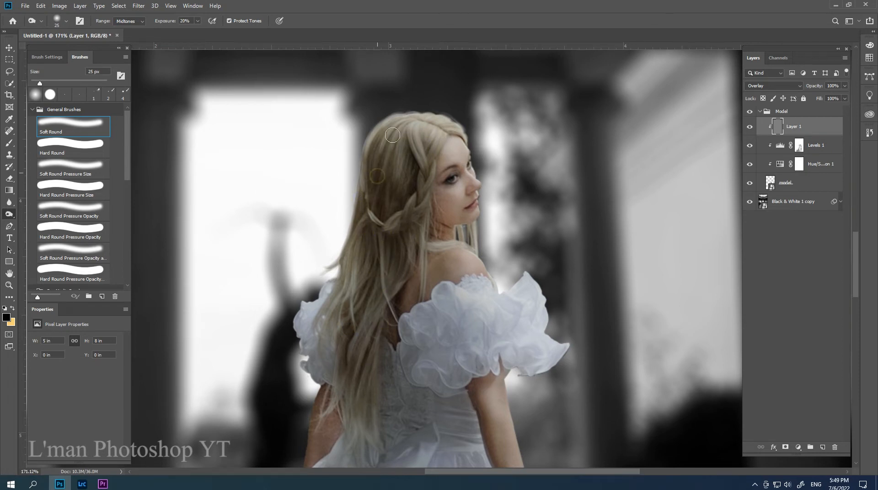
left_click(445, 128)
mouse_move(440, 279)
left_mouse_down()
mouse_move(471, 212)
mouse_move(501, 218)
left_mouse_up()
Step: Enlarge the Burn brush to 90 px and darken the shaded folds of the dress's skirt
key("bracketright")
key("bracketright")
key("bracketright")
scroll(519, 242, "down", 3)
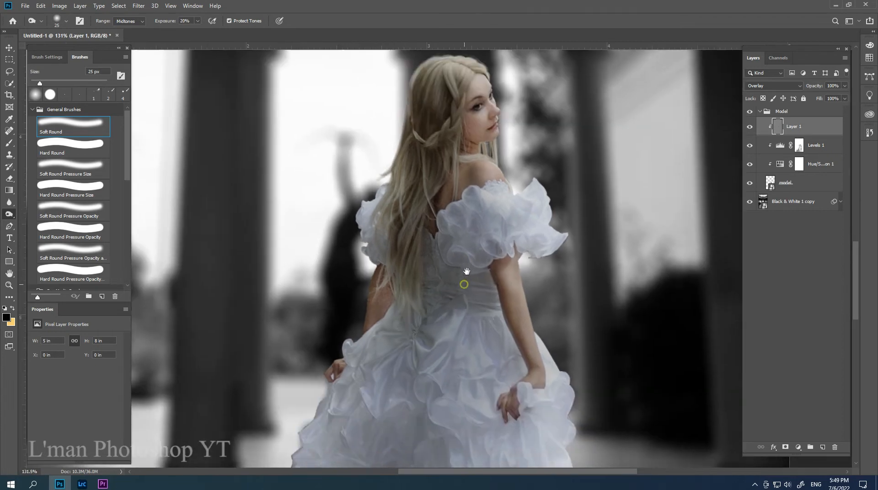
scroll(512, 253, "down", 5)
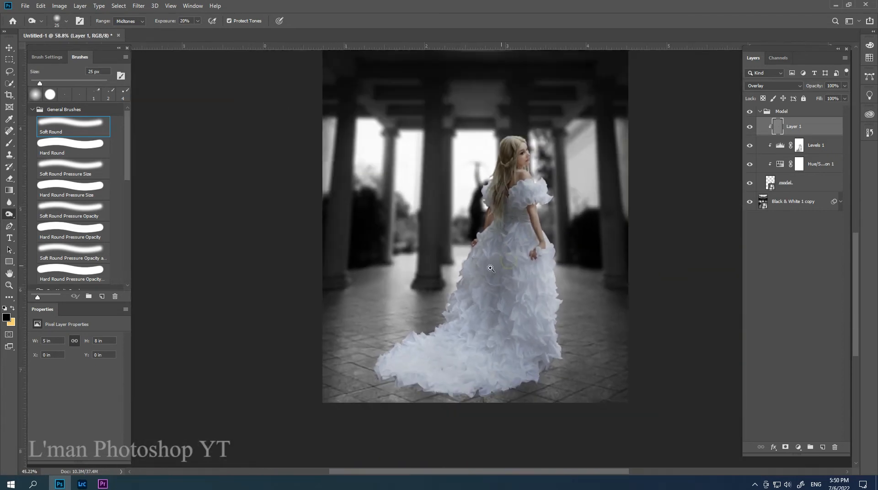
key("bracketright")
key("bracketright")
key("bracketright")
key("bracketright")
key("bracketright")
key("bracketright")
key("bracketright")
key("bracketright")
key("bracketright")
left_click(494, 273)
mouse_move(532, 273)
left_mouse_down()
mouse_move(485, 302)
mouse_move(502, 376)
left_mouse_up()
Step: Dodge the highlights on the model's forehead, cheek and mouth at 20% exposure, reducing the brush from 35 to 9 px
scroll(533, 163, "up", 6)
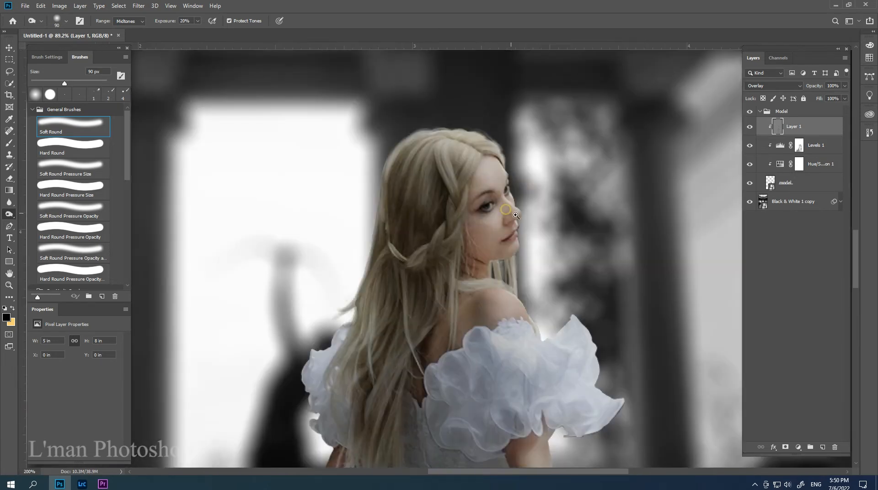
right_click(10, 213)
left_click(42, 213)
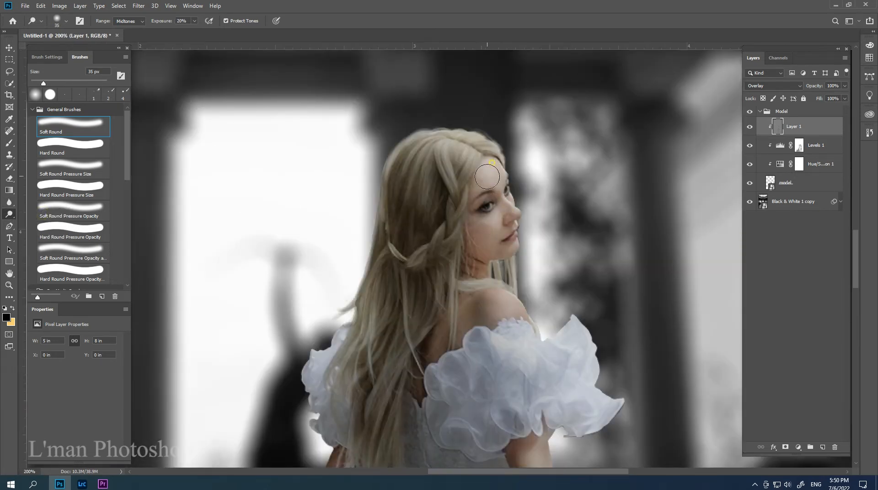
left_click_drag(488, 179, 500, 181)
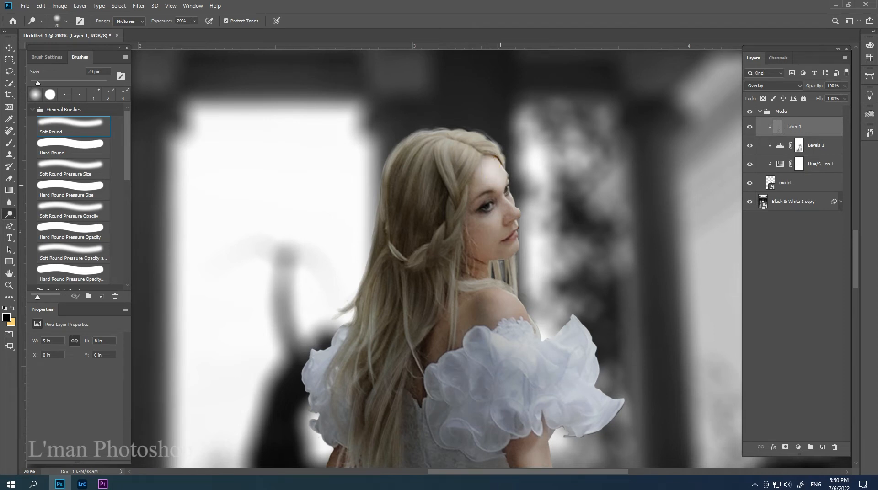
left_click_drag(483, 222, 480, 225)
key("bracketleft")
key("bracketleft")
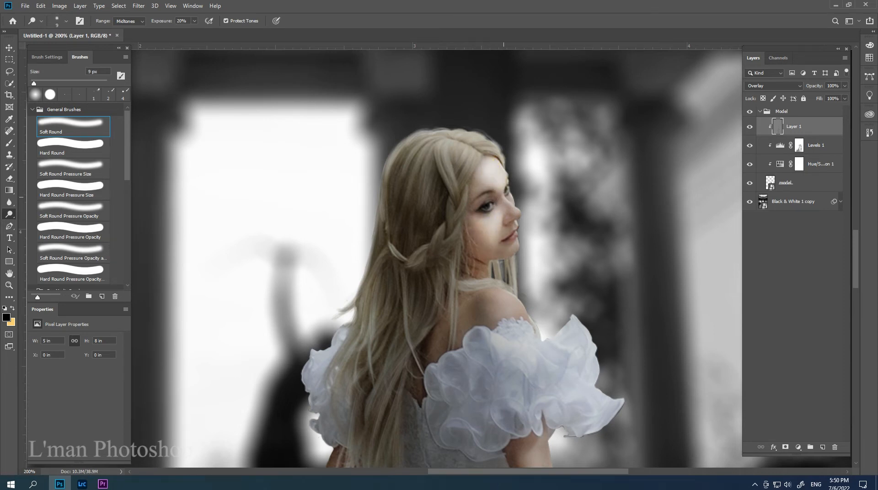
left_click(507, 234)
Step: Dodge the lit areas of the model's shoulder, both arms and the puffed sleeve with a brush resized to 35 px
key("bracketright")
key("bracketright")
left_click_drag(506, 302, 437, 361)
key("bracketright")
key("ctrl+minus")
key("bracketright")
key("bracketright")
left_click_drag(505, 317, 515, 371)
left_click_drag(510, 333, 521, 395)
key("bracketleft")
key("bracketleft")
left_click_drag(402, 326, 396, 345)
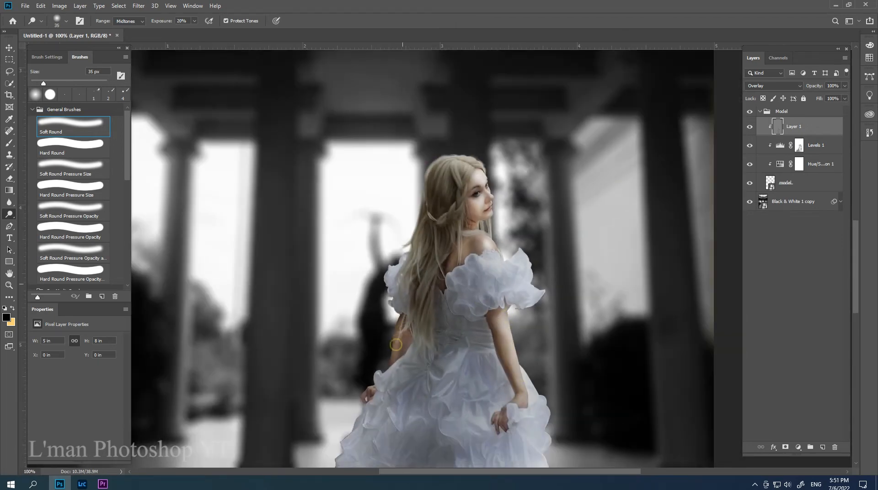
left_click_drag(468, 282, 497, 297)
left_click_drag(506, 265, 519, 289)
Step: Dodge the highlights on the ruffles of the upper and middle skirt with the 35 px brush
mouse_move(489, 361)
left_mouse_down()
mouse_move(508, 225)
mouse_move(502, 250)
left_mouse_up()
left_click_drag(503, 220, 495, 244)
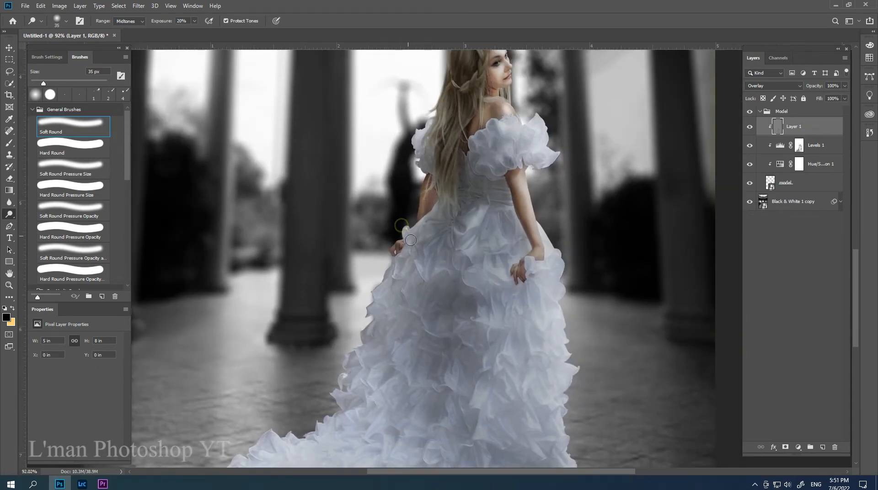
left_click_drag(430, 215, 410, 241)
mouse_move(402, 265)
left_mouse_down()
mouse_move(447, 266)
mouse_move(490, 247)
left_mouse_up()
left_click_drag(478, 271, 517, 277)
mouse_move(482, 319)
left_mouse_down()
mouse_move(531, 312)
mouse_move(420, 326)
left_mouse_up()
mouse_move(405, 304)
left_mouse_down()
mouse_move(379, 293)
mouse_move(416, 361)
left_mouse_up()
left_click_drag(367, 357, 399, 384)
left_click_drag(434, 379, 450, 383)
left_click_drag(493, 363, 525, 342)
Step: Enlarge the Dodge brush to 80 px and brighten the lower skirt and the train of the dress
left_click_drag(478, 390, 504, 243)
key("bracketright")
key("bracketright")
key("bracketright")
key("bracketright")
key("bracketright")
key("bracketright")
mouse_move(508, 251)
left_mouse_down()
mouse_move(582, 293)
mouse_move(549, 301)
mouse_move(539, 348)
left_mouse_up()
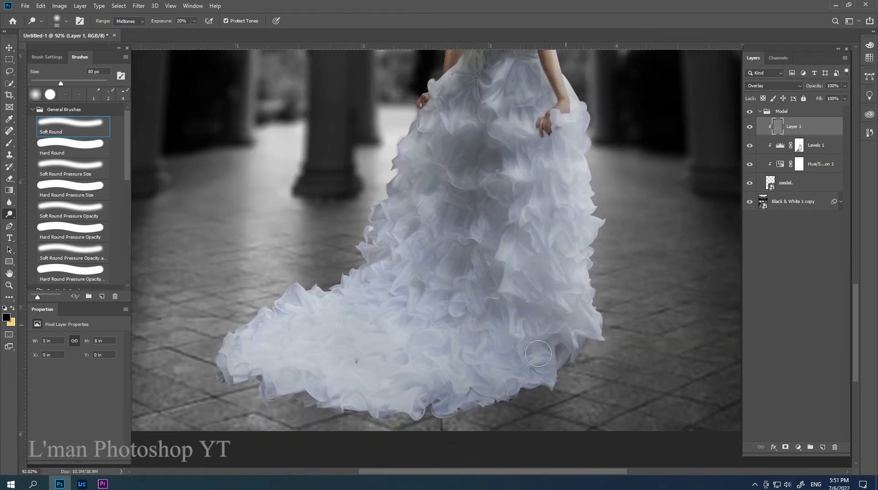
left_click_drag(471, 288, 470, 227)
left_click_drag(424, 271, 423, 208)
left_click_drag(374, 224, 415, 123)
left_click_drag(402, 157, 373, 265)
left_click_drag(415, 381, 507, 372)
left_click_drag(511, 338, 425, 308)
mouse_move(424, 329)
left_mouse_down()
mouse_move(512, 226)
mouse_move(443, 201)
left_mouse_up()
left_click_drag(467, 198, 467, 293)
left_click_drag(472, 238, 456, 287)
left_click_drag(488, 180, 525, 223)
Step: Soften the dodge-and-burn layer with a Gaussian Blur of 3.6 pixels radius
left_click(139, 6)
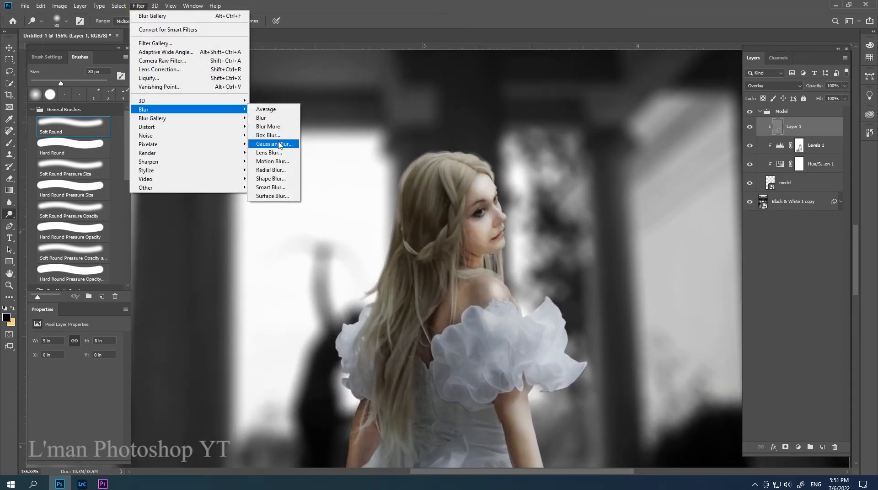
left_click(275, 143)
left_click_drag(614, 238, 616, 240)
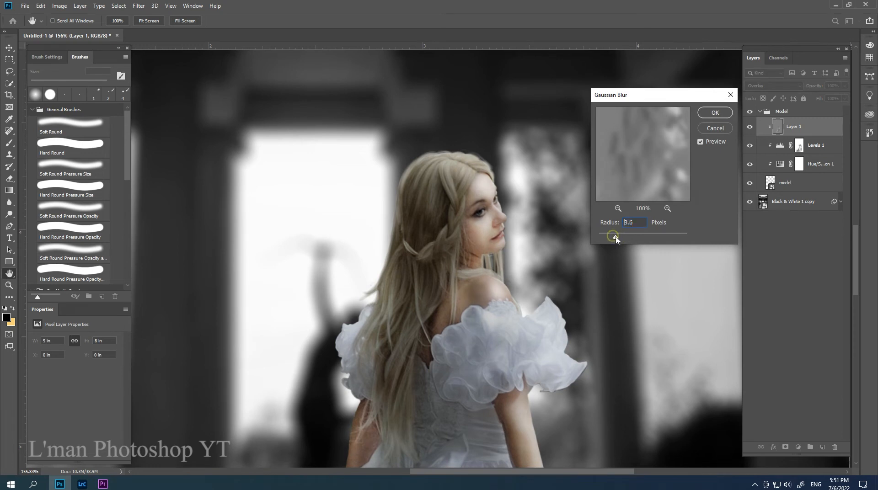
left_click(715, 114)
key("o")
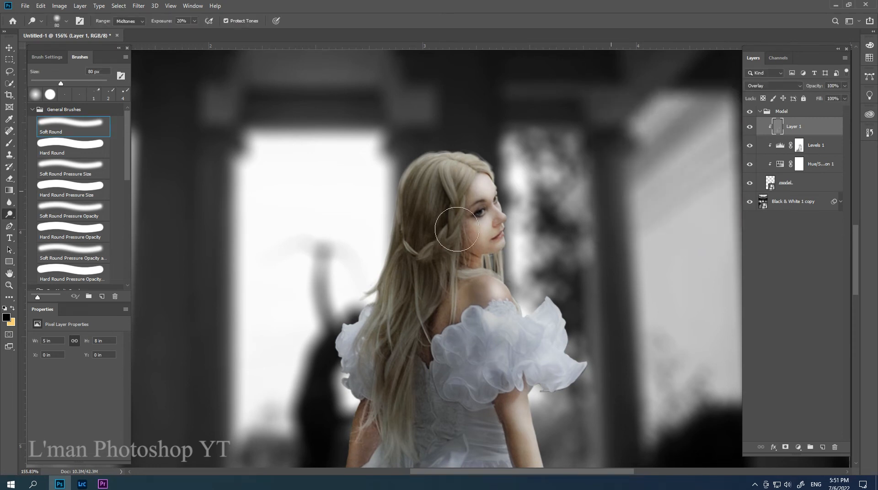
Step: Compare the whole image with the dodge-and-burn layer hidden and shown
key("ctrl+0")
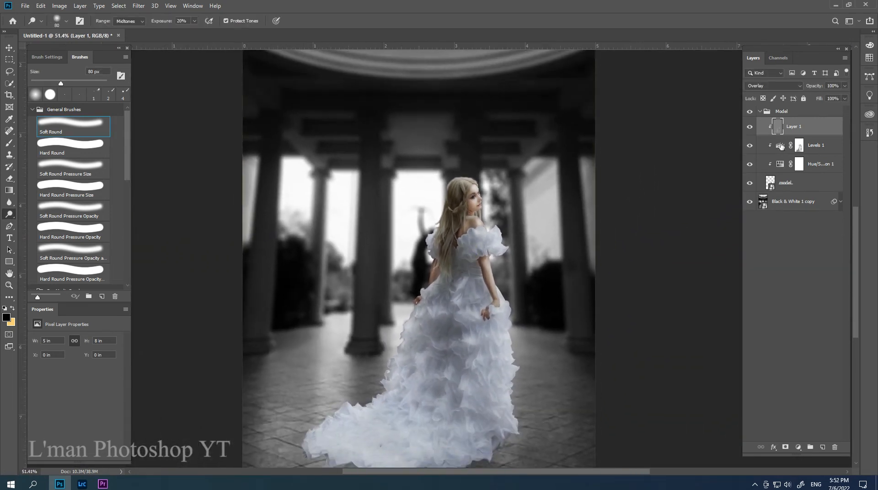
left_click(750, 129)
left_click(750, 130)
left_click_drag(472, 292, 452, 312)
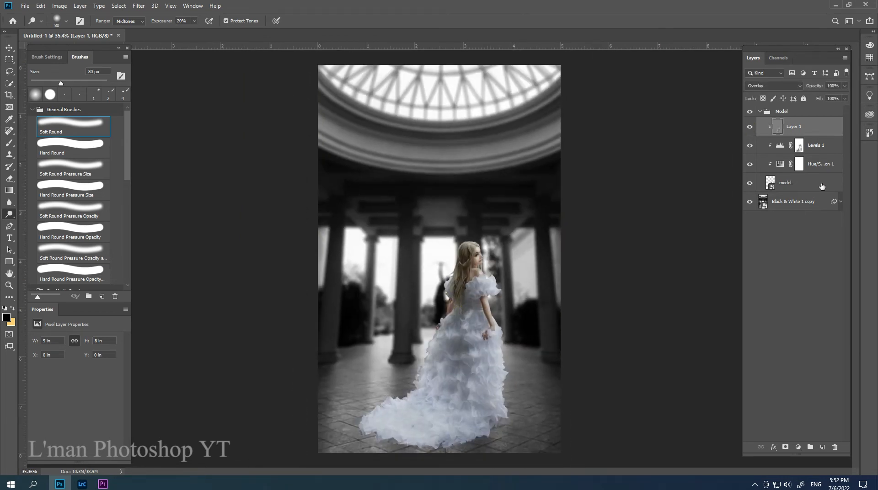
Step: Create a new layer directly below the model layer and name it shadows
left_click(807, 187)
left_click(823, 447, "ctrl")
type("sha")
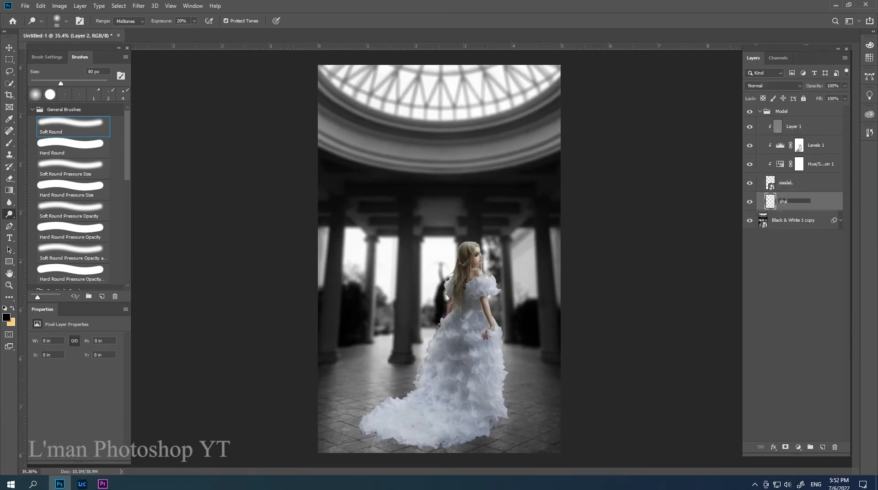
type("dows")
key("Return")
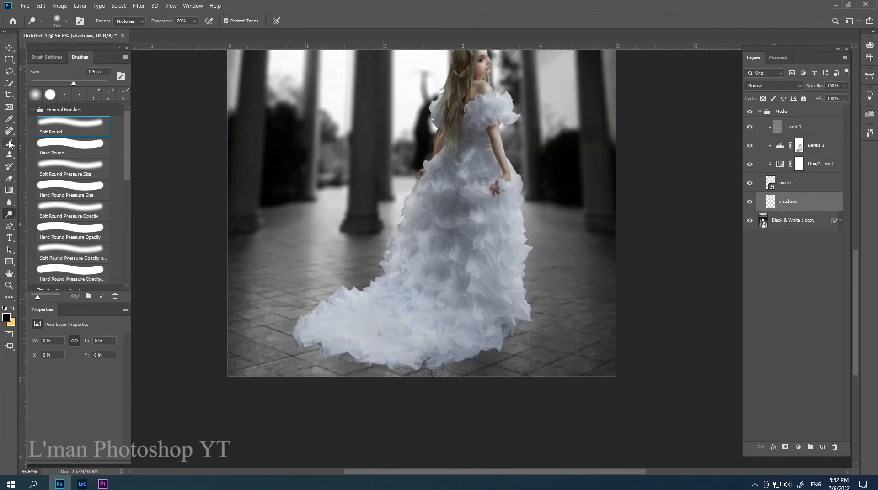
Step: Paint a soft black shadow under the dress hem with a 175 px brush at 25% opacity and set the shadows layer to Overlay
left_click(9, 144)
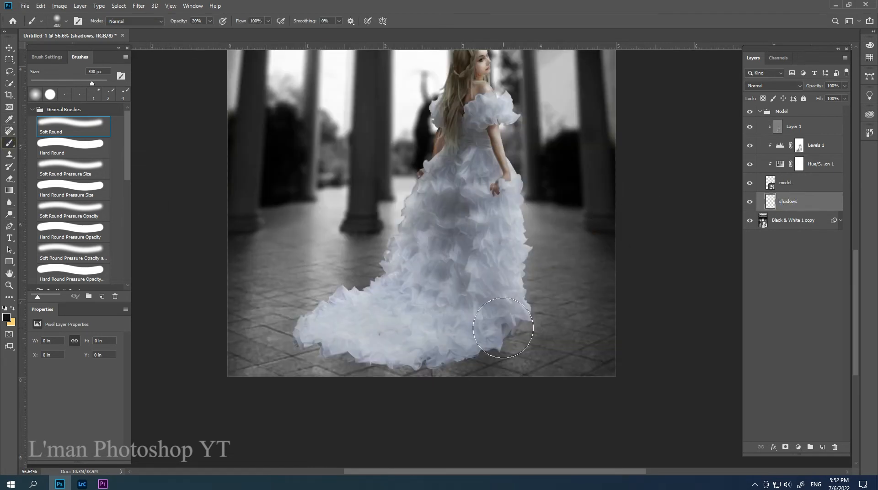
key("bracketleft")
key("bracketleft")
key("bracketleft")
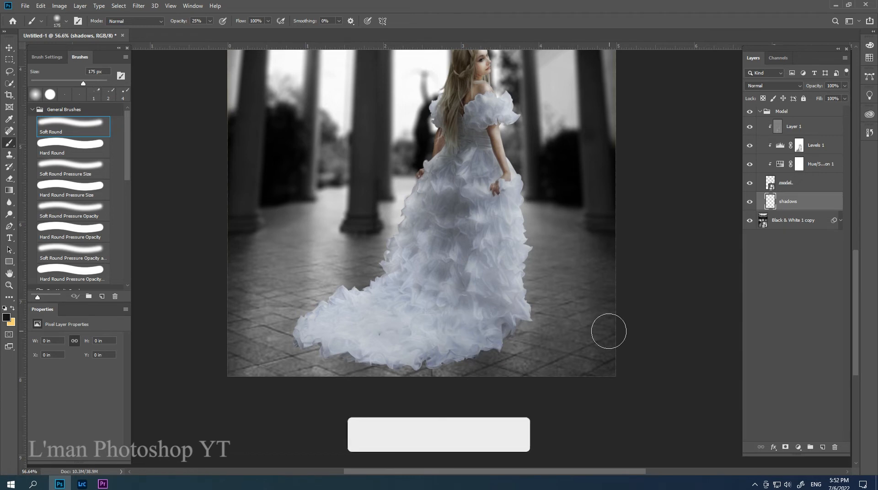
mouse_move(496, 361)
left_mouse_down()
mouse_move(520, 327)
mouse_move(494, 357)
mouse_move(443, 367)
mouse_move(311, 357)
mouse_move(458, 362)
mouse_move(308, 369)
mouse_move(418, 373)
mouse_move(416, 359)
left_mouse_up()
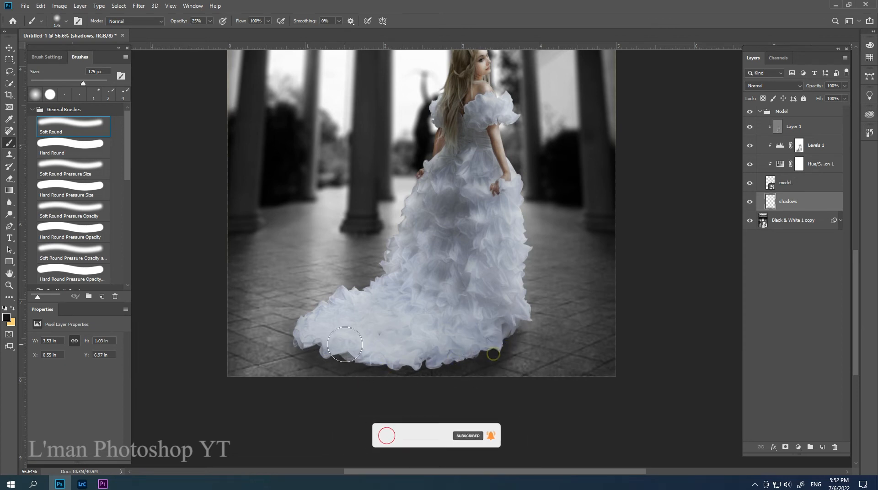
left_click(787, 87)
left_click(765, 200)
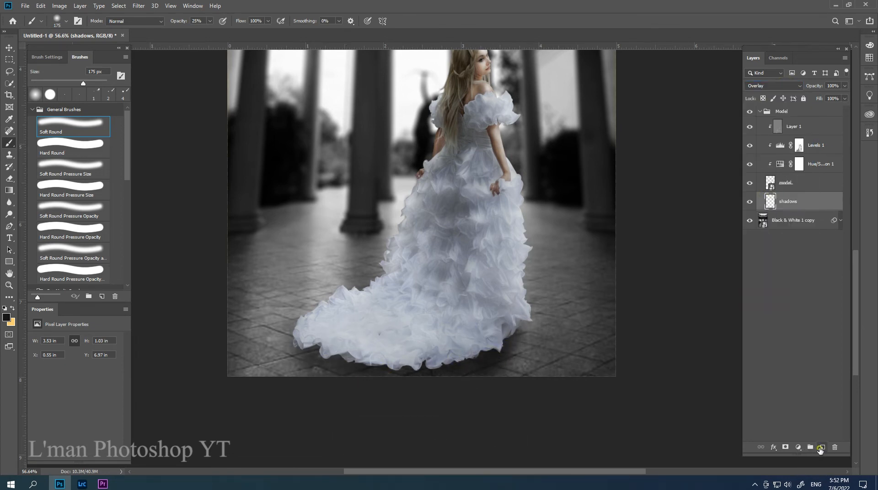
Step: Add another layer above the shadows layer and set its blend mode to Overlay
left_click(822, 448)
left_click(773, 85)
left_click(768, 198)
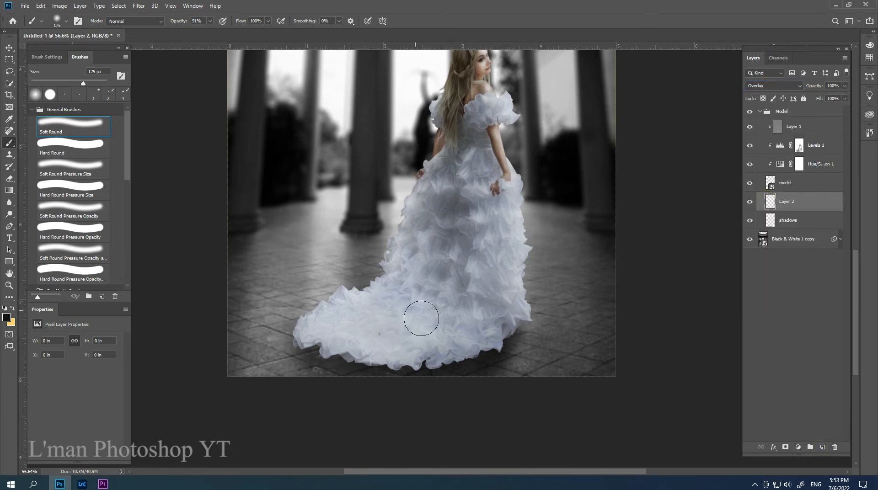
Step: Deepen the contact shadow along the dress hem and train with a 70 px black brush at 51% opacity
scroll(421, 318, "up", 3)
key("[")
key("[")
key("[")
key("[")
key("[")
key("[")
mouse_move(532, 307)
left_mouse_down()
mouse_move(520, 303)
mouse_move(437, 339)
left_mouse_up()
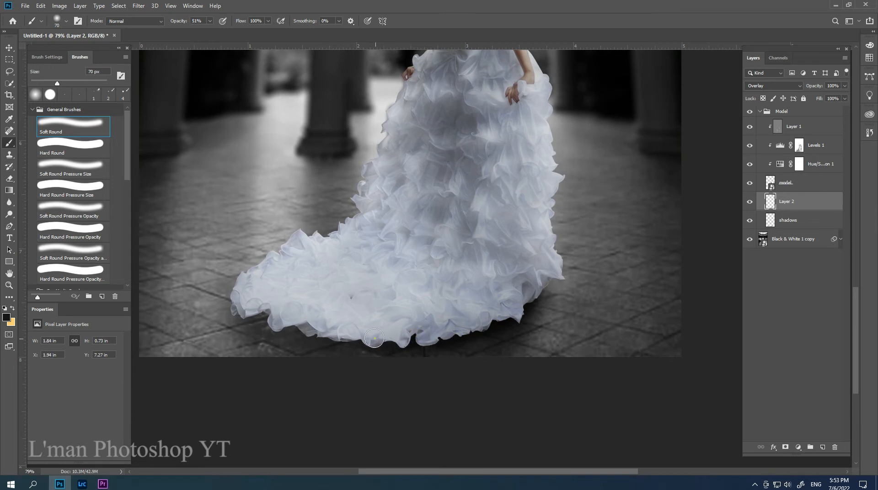
mouse_move(375, 339)
left_mouse_down()
mouse_move(257, 315)
mouse_move(320, 341)
left_mouse_up()
scroll(432, 312, "down", 3)
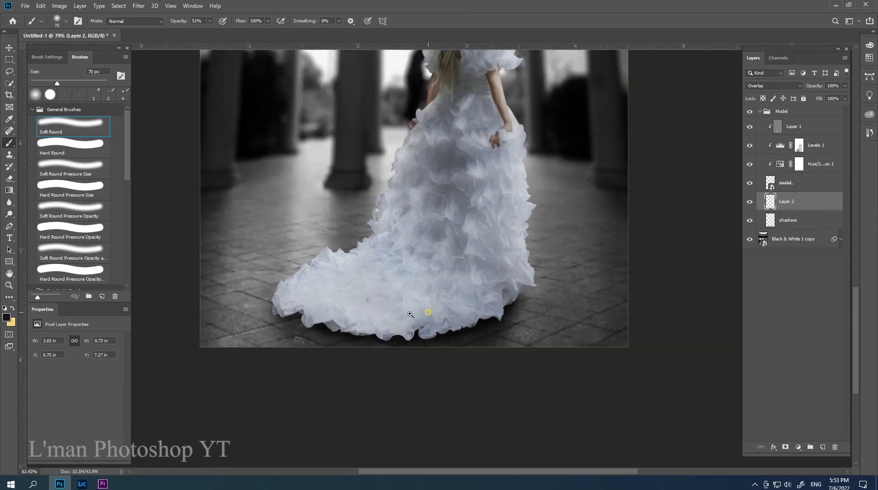
scroll(420, 325, "down", 2)
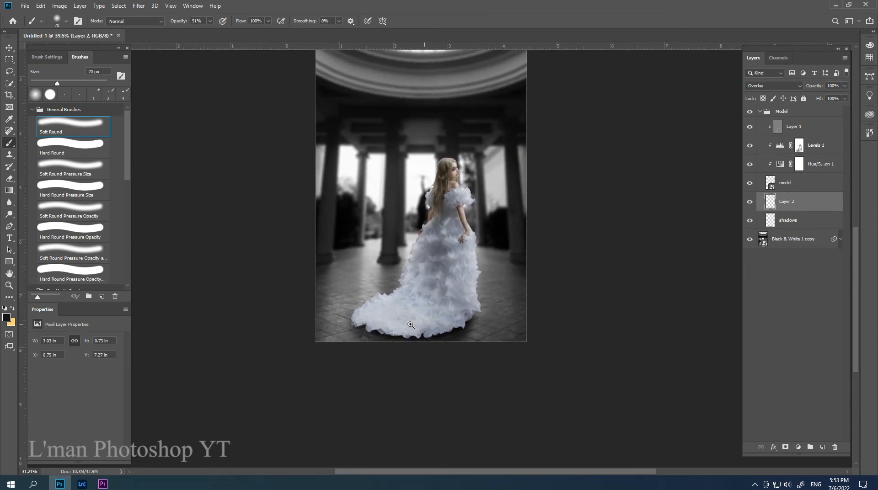
Step: Collapse the Model group and add a Brightness/Contrast adjustment above the background with brightness -91
left_click(760, 111)
left_click(784, 112)
left_click(787, 126)
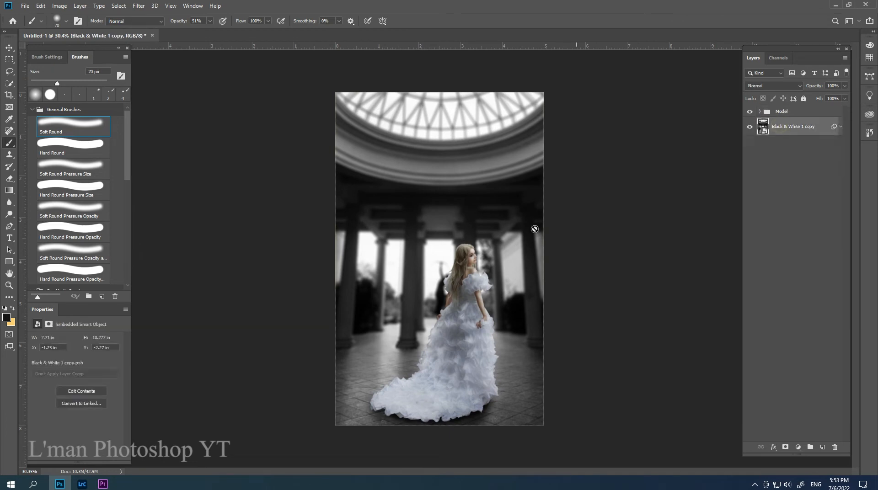
scroll(534, 229, "up", 1)
left_click(798, 448)
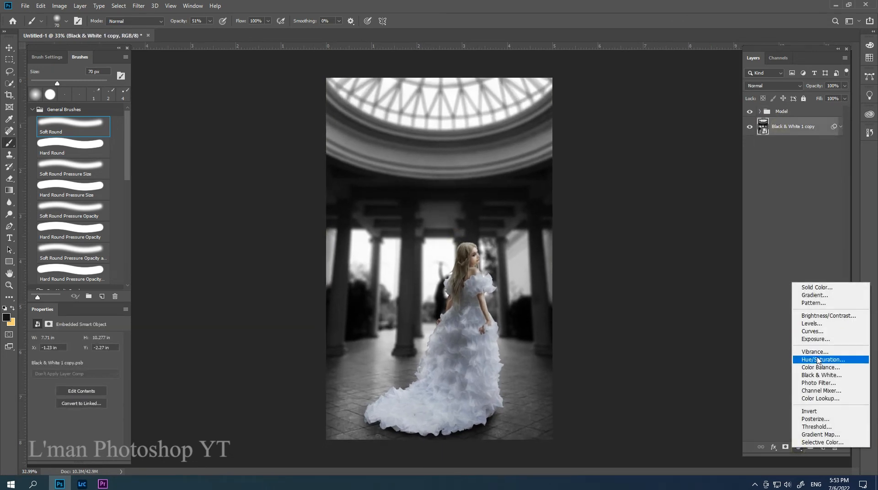
left_click(823, 315)
left_click_drag(76, 365, 49, 365)
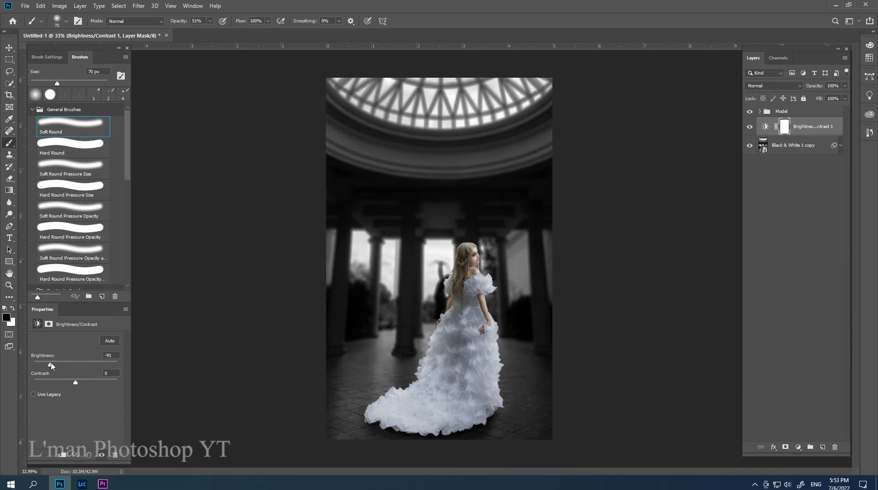
Step: Brush black over the glass dome on the Brightness/Contrast mask with a 900 px soft brush at 33% opacity
left_click(784, 126)
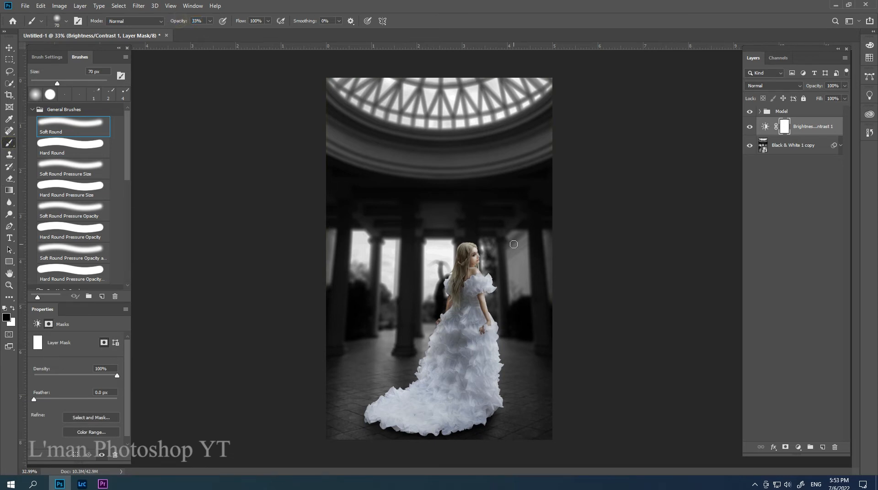
key("bracketright")
key("bracketright")
key("bracketright")
key("bracketright")
key("bracketright")
key("bracketright")
key("bracketright")
key("bracketright")
key("bracketright")
key("bracketright")
key("bracketright")
key("bracketright")
mouse_move(405, 102)
left_mouse_down()
mouse_move(495, 95)
mouse_move(408, 91)
left_mouse_up()
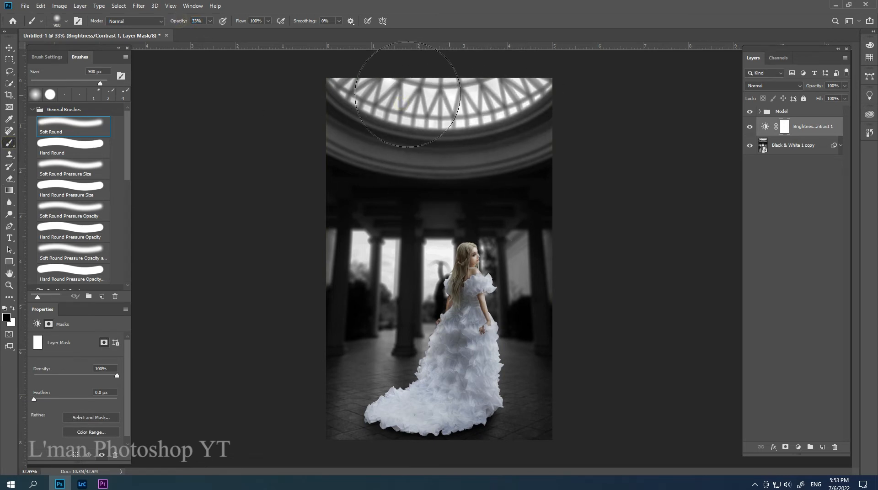
Step: Mask the darkening around the model, the columns behind her and the floor beside the dress with a 600 px brush
key("bracketleft")
key("bracketleft")
key("bracketleft")
mouse_move(438, 274)
left_mouse_down()
mouse_move(440, 252)
mouse_move(437, 295)
mouse_move(413, 314)
mouse_move(388, 264)
mouse_move(384, 300)
left_mouse_up()
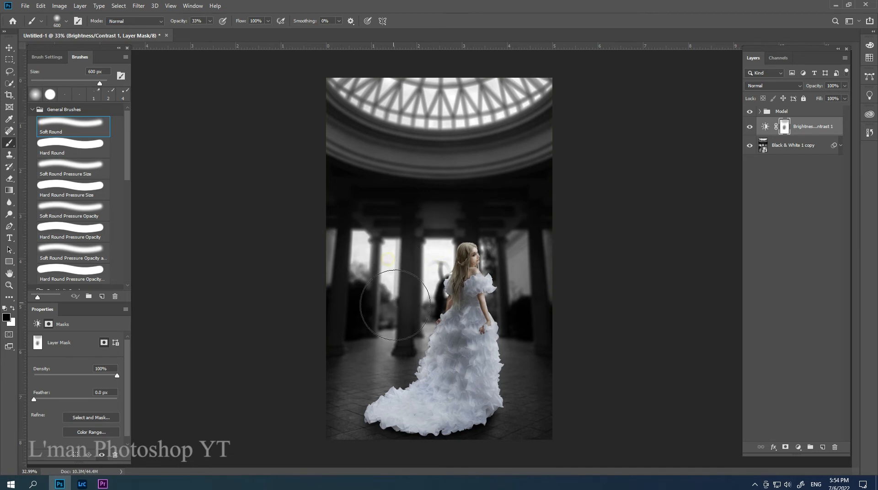
left_click_drag(505, 402, 510, 412)
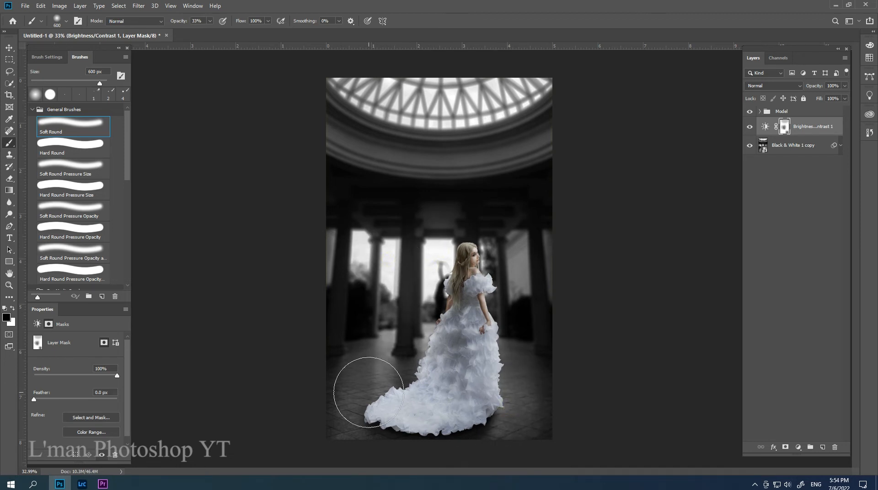
left_click_drag(369, 392, 399, 396)
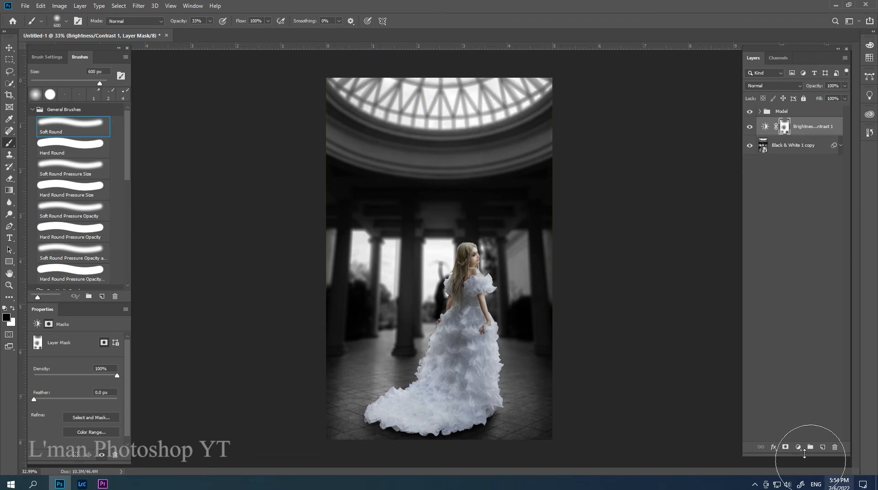
Step: Add a solid colour fill layer of 161616 over the background and reduce its opacity to 49%
left_click(798, 447)
left_click(816, 286)
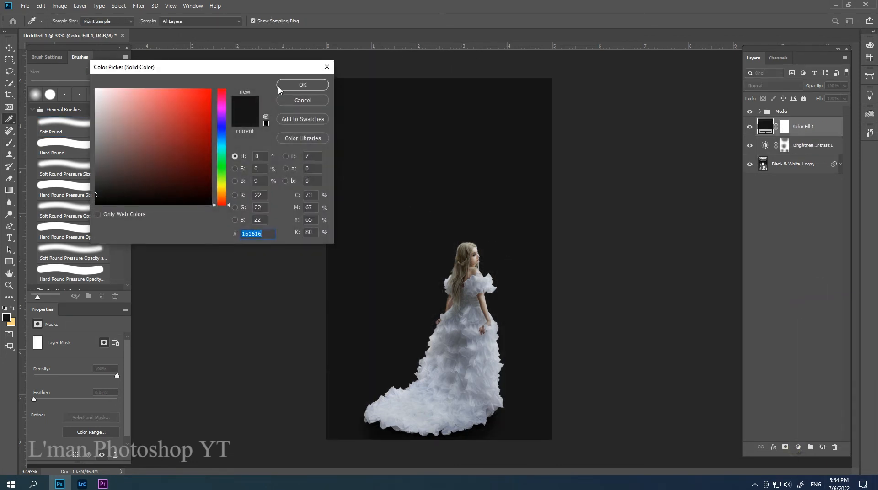
left_click(304, 84)
left_click_drag(757, 98, 675, 114)
Step: Brush black on the colour fill's mask over the dome, hall and floor with a 600 px brush at 40% opacity, comparing the result
left_click(784, 127)
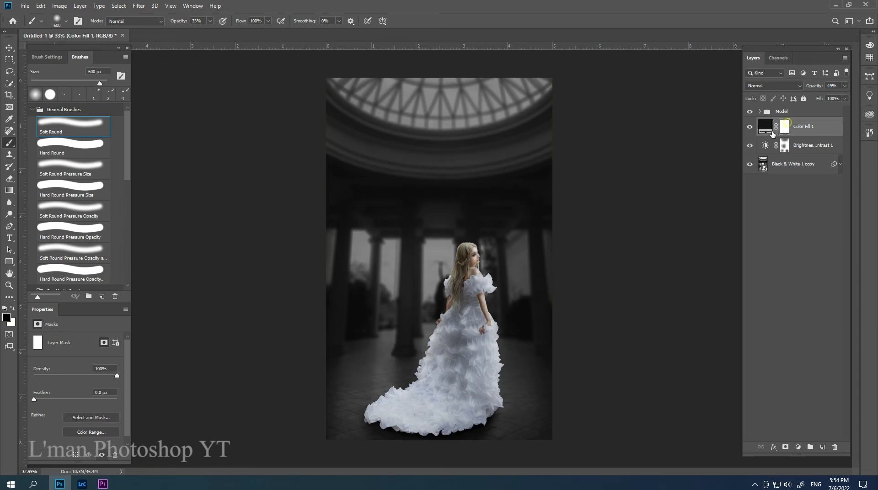
key("4")
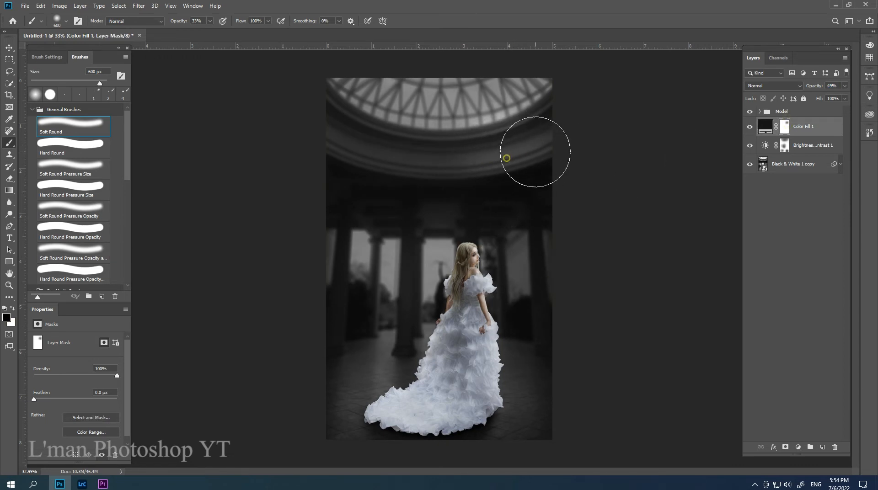
mouse_move(506, 151)
left_mouse_down()
mouse_move(523, 145)
mouse_move(432, 116)
mouse_move(400, 82)
mouse_move(480, 159)
mouse_move(367, 152)
mouse_move(470, 250)
mouse_move(389, 275)
mouse_move(508, 394)
left_mouse_up()
key("ctrl+0")
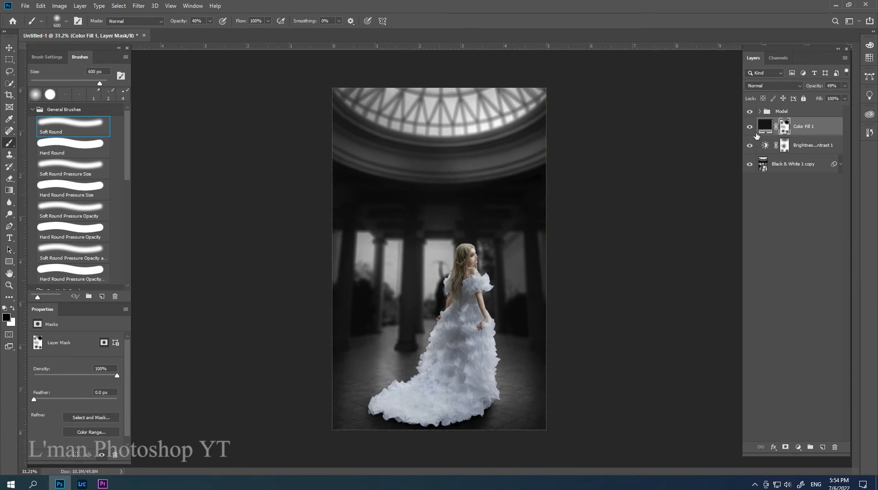
left_click(751, 128)
left_click(753, 130)
Step: Add a new layer above the colour fill and set its blend mode to Screen
scroll(486, 243, "up", 1)
left_click(823, 448)
left_click(773, 85)
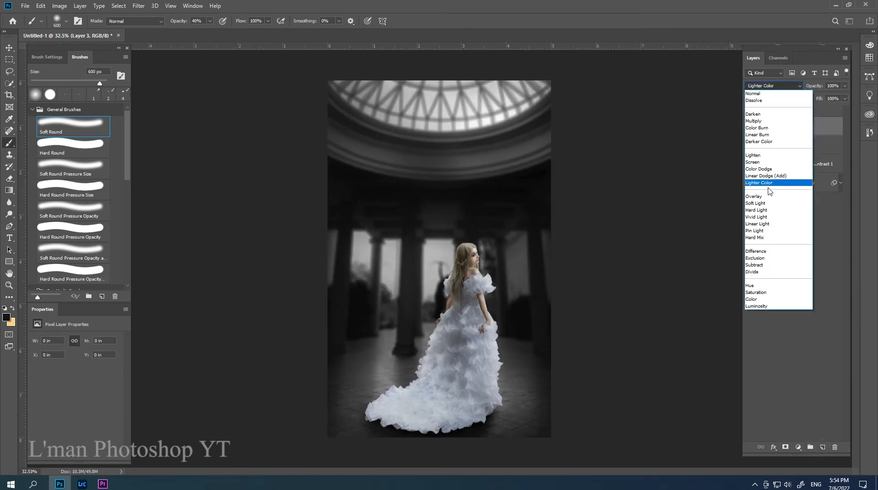
left_click(764, 162)
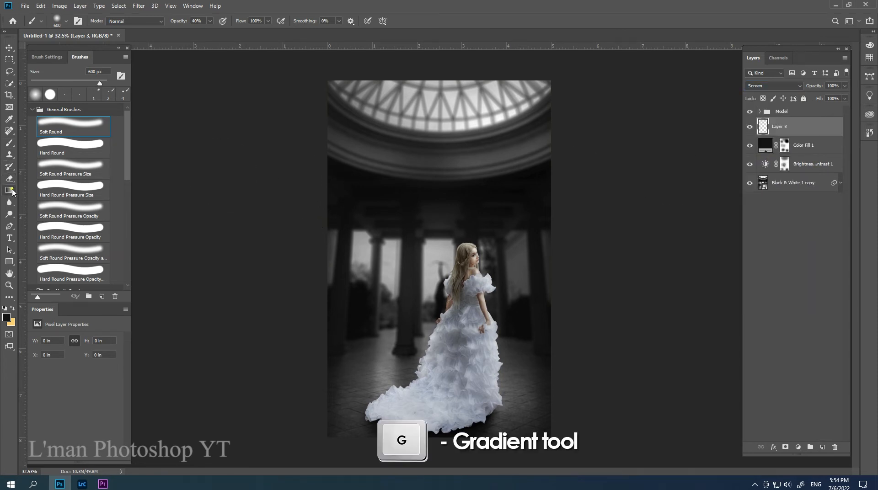
Step: Draw a linear fad274-to-transparent gradient from the picture's upper-right corner toward the dress train and set the layer's opacity to 26%
left_click(9, 190)
left_click(12, 308)
left_click(7, 317)
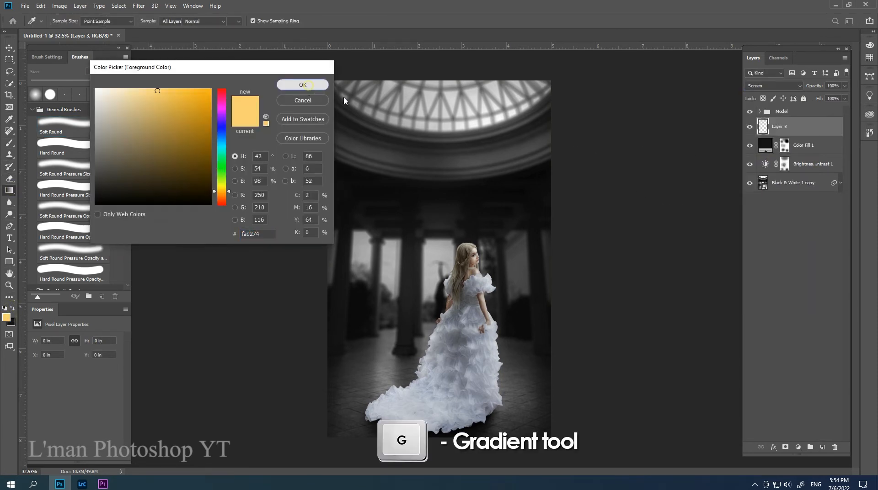
left_click(305, 85)
scroll(499, 175, "down", 1)
scroll(499, 175, "down", 1)
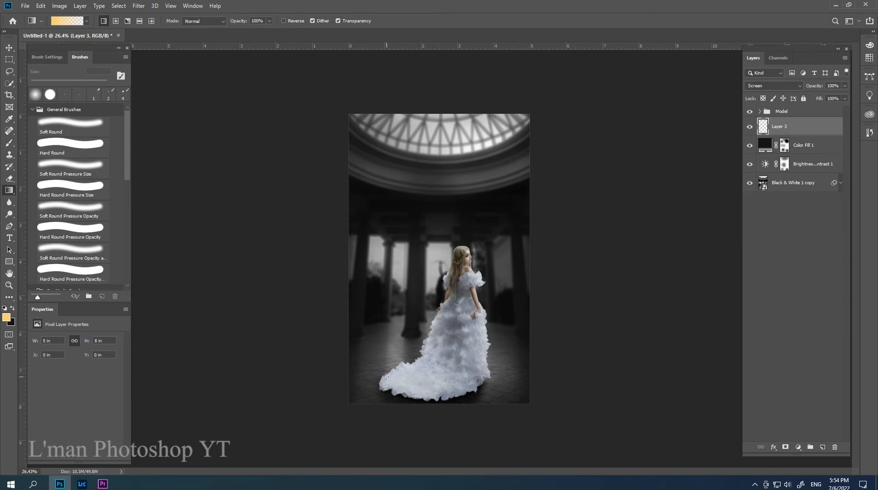
left_click_drag(523, 126, 386, 377)
scroll(549, 193, "up", 2)
left_click_drag(800, 92, 688, 114)
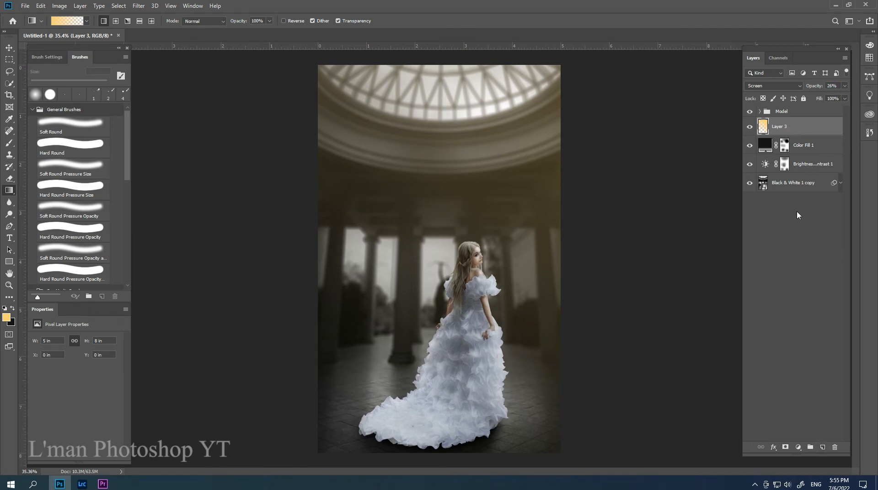
Step: Add a new layer above the Model group and set its blend mode to Screen
left_click(798, 111)
left_click(818, 448)
left_click(773, 86)
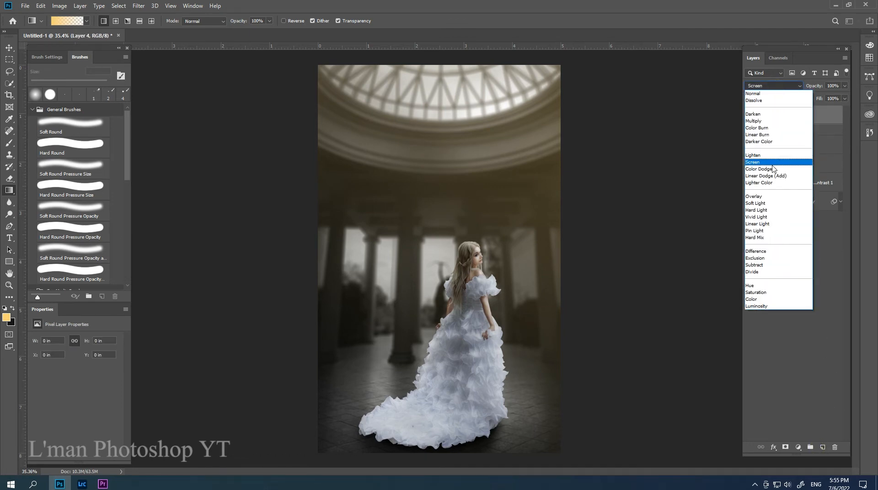
left_click(774, 166)
Step: Draw a warm yellow radial gradient from the picture's right edge beside the dome toward the model's waist
left_click(116, 22)
scroll(446, 215, "down", 2)
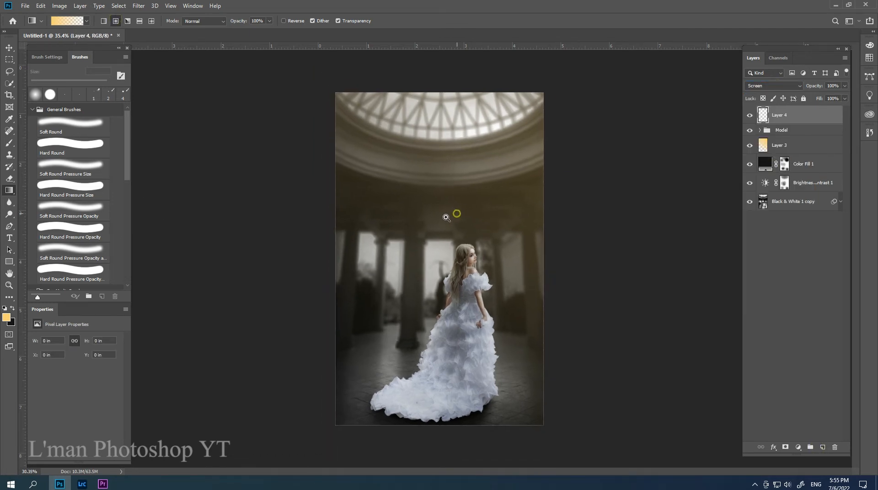
left_click_drag(548, 162, 440, 305)
scroll(433, 301, "up", 2)
scroll(435, 301, "up", 1)
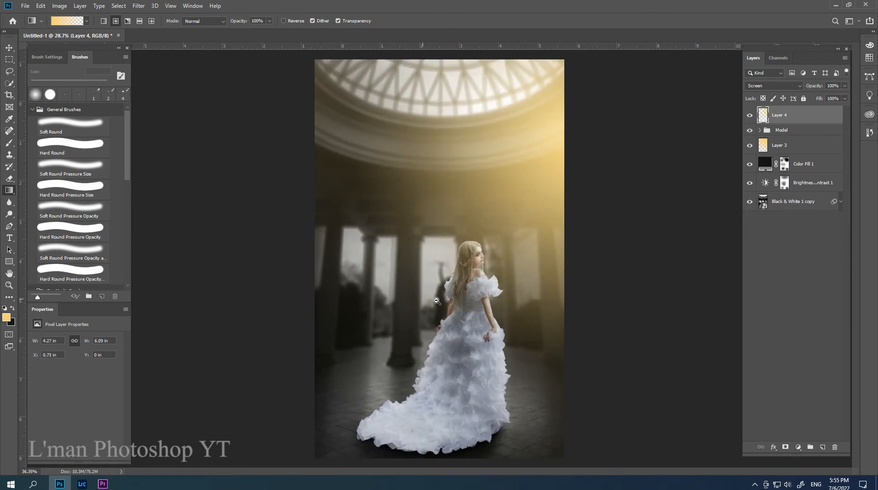
Step: Add a mask to the radial glow layer and brush black over the model with a 175 px brush at 33% opacity
left_click(785, 447)
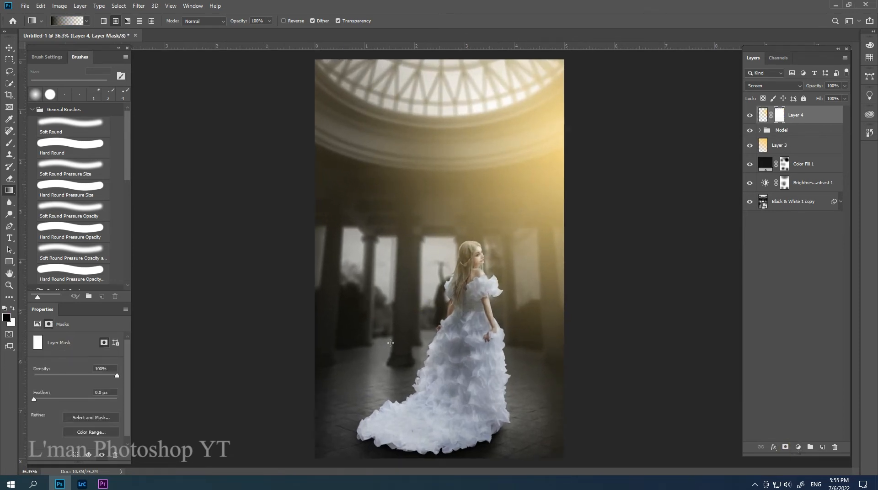
key("b")
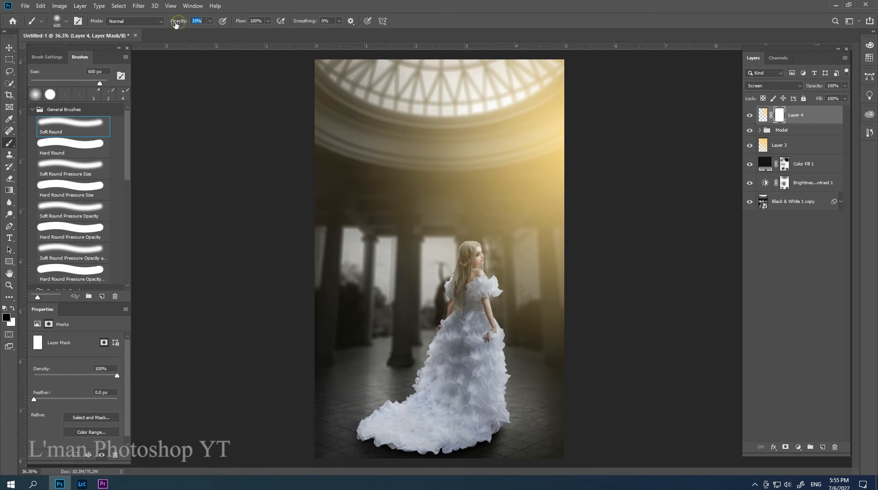
key("bracketleft")
key("bracketleft")
key("bracketleft")
key("bracketleft")
key("bracketleft")
key("bracketleft")
left_click_drag(472, 253, 474, 286)
mouse_move(468, 336)
left_mouse_down()
mouse_move(453, 334)
mouse_move(461, 304)
mouse_move(467, 312)
left_mouse_up()
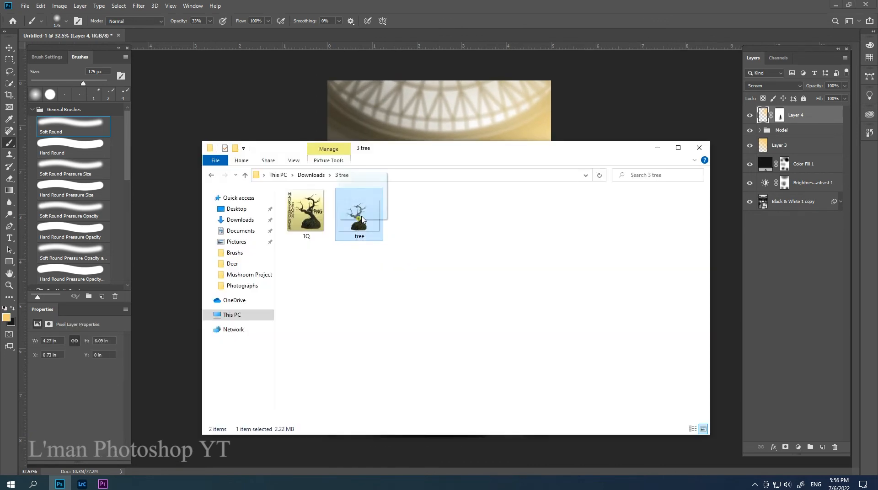
Step: Place the tree image and flying papers image 3 from the Downloads folders into the document, and hide the papers layer
left_click_drag(358, 224, 382, 143)
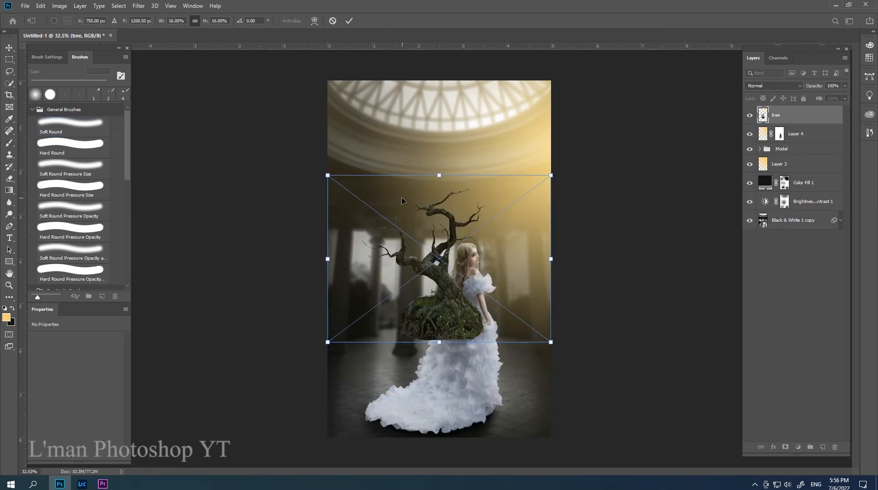
key("Return")
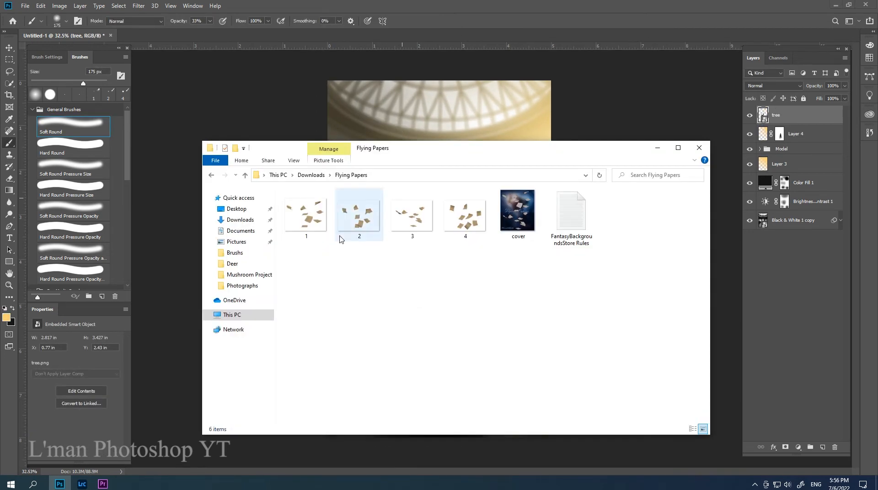
left_click(414, 220)
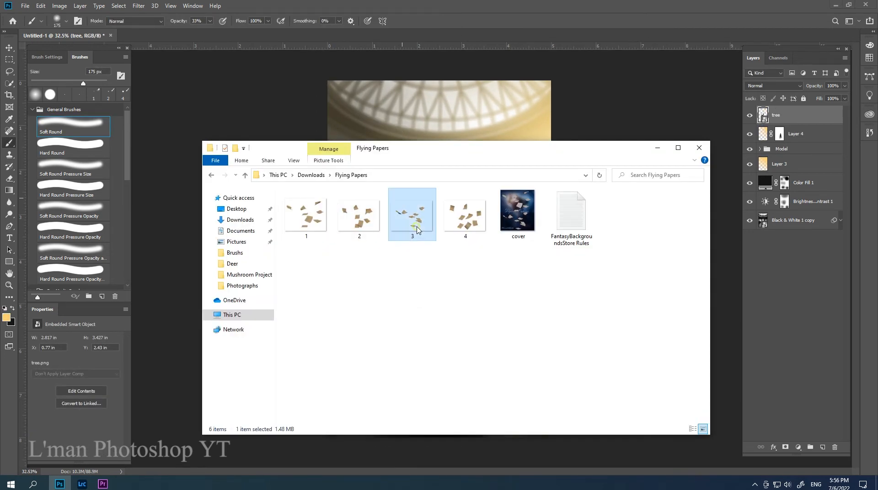
left_click_drag(417, 228, 428, 111)
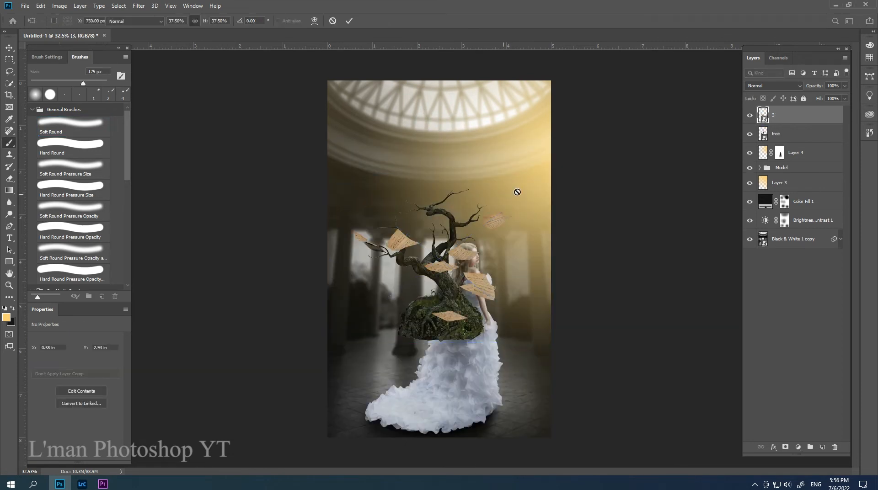
key("Return")
left_click(750, 115)
Step: Scale the tree to 38.19%, flip it horizontally and rotate it so its branches reach in from the picture's upper-right edge
left_click(776, 134)
key("ctrl+t")
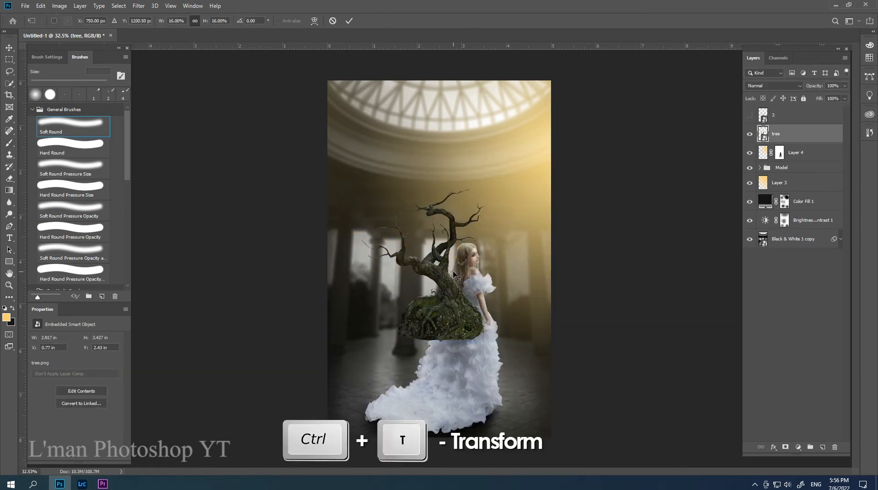
left_click_drag(550, 176, 614, 113)
scroll(541, 207, "down", 3)
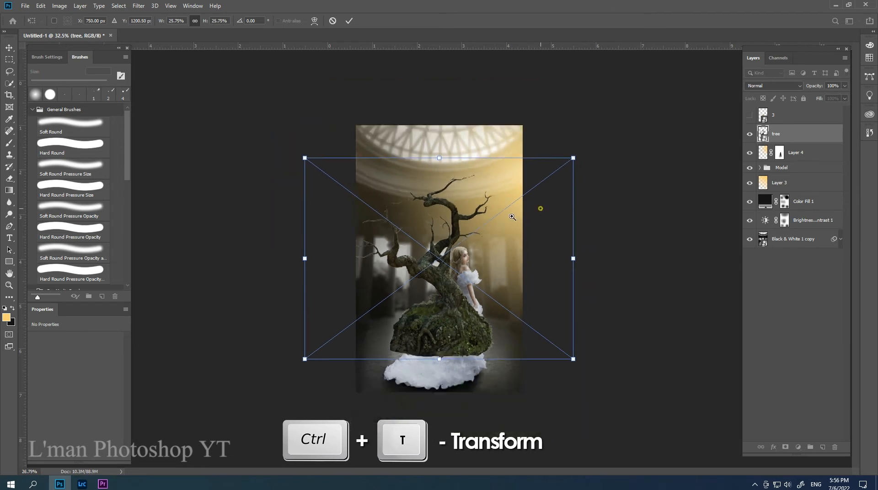
left_click_drag(517, 205, 551, 185)
left_click_drag(443, 267, 456, 268)
right_click(456, 268)
left_click(478, 372)
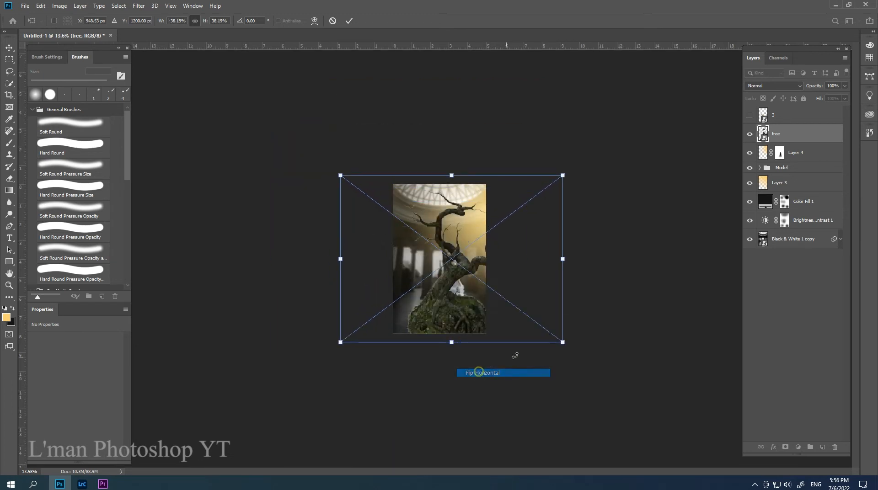
left_click_drag(520, 285, 525, 275)
left_click_drag(580, 344, 652, 239)
key("Return")
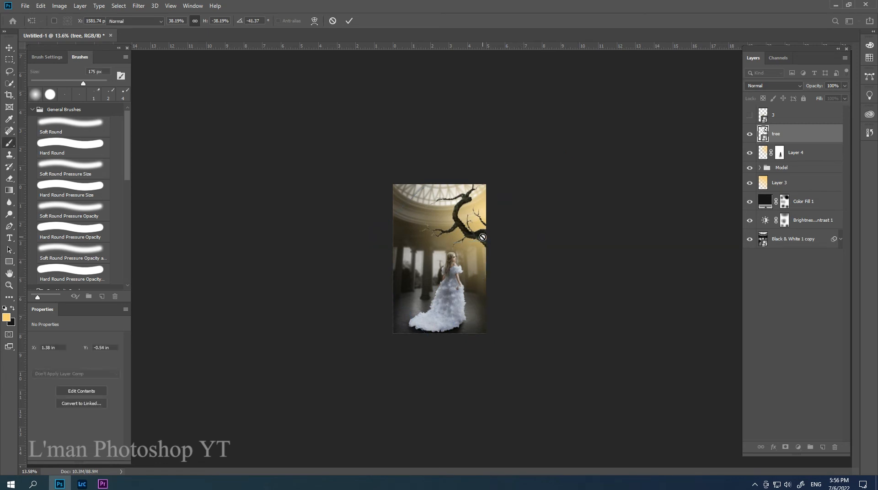
Step: Duplicate the tree, scale the copy to 25.35% and rotate it so its branches enter at the picture's lower-left edge beside the dress train
key("ctrl+j")
key("ctrl+t")
left_click_drag(503, 235, 393, 327)
left_click_drag(517, 321, 426, 328)
left_click_drag(393, 345, 453, 326)
scroll(453, 325, "up", 3)
left_click_drag(526, 366, 388, 457)
left_click_drag(389, 412, 368, 376)
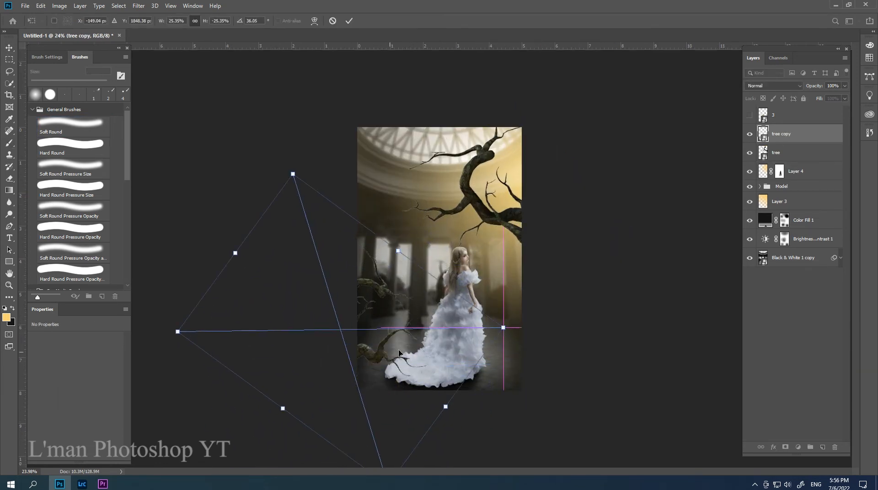
key("Return")
Step: Group the tree and tree copy layers together
scroll(602, 251, "down", 1)
left_click(785, 155)
left_click(791, 136, "shift")
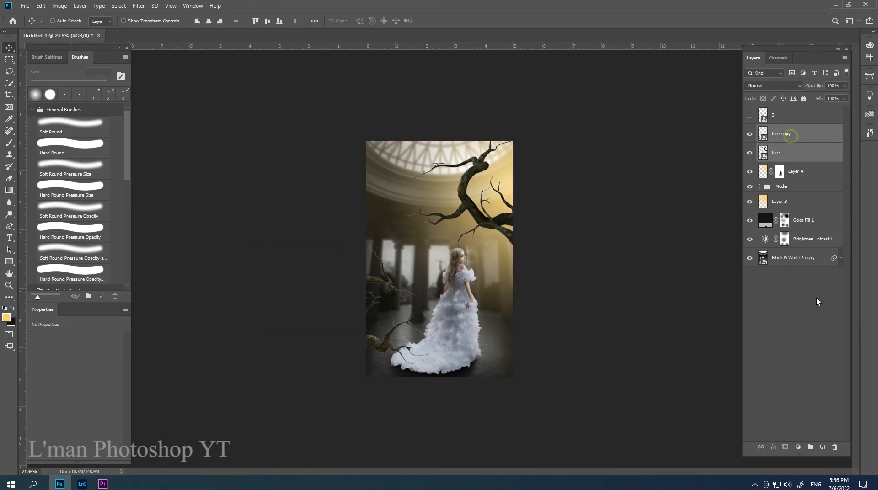
left_click(810, 447)
Step: Add a Levels adjustment clipped to the tree group and lower its white output level to darken the branches
left_click(799, 450)
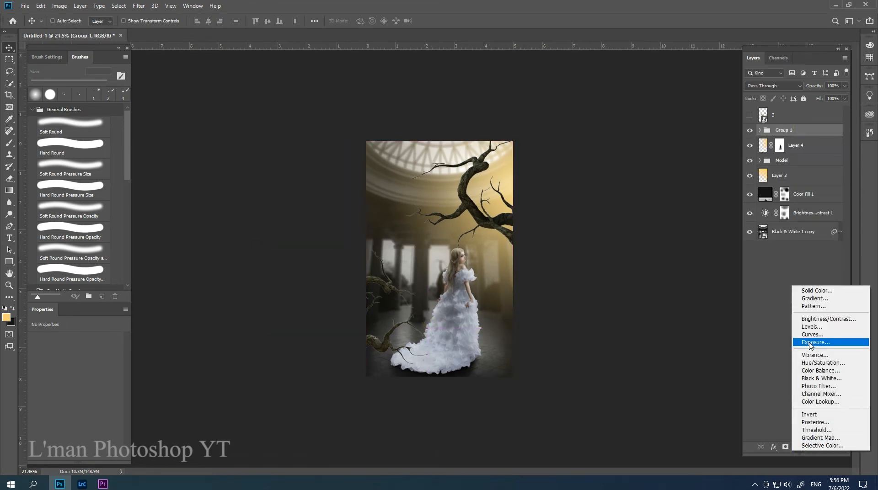
left_click(807, 327)
left_click(63, 456)
left_click_drag(118, 432, 75, 432)
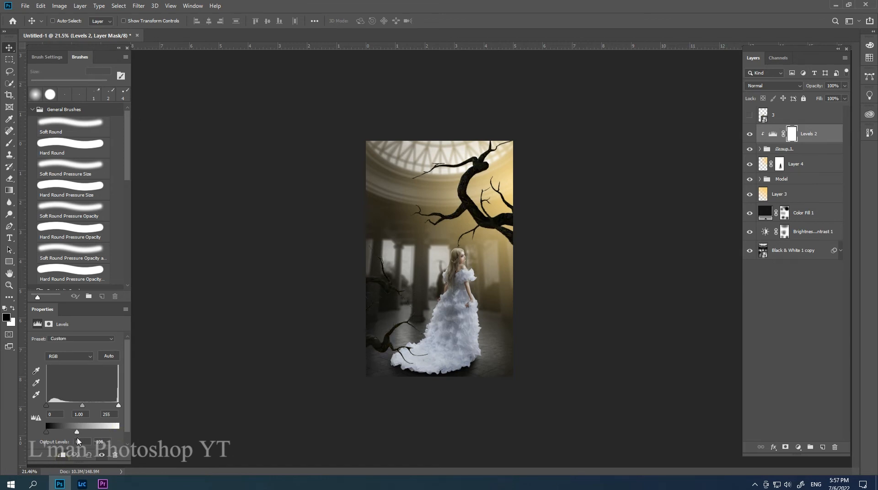
Step: Brush black at 100 px and 34% opacity on the Levels mask over the branches, and adjust the Levels black output level
left_click(787, 138)
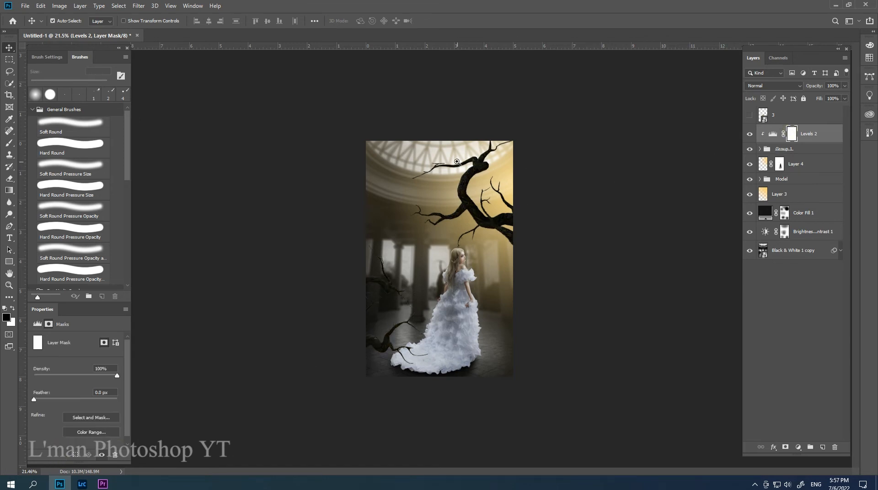
scroll(485, 174, "up", 5)
left_click_drag(494, 150, 476, 187)
left_click(8, 142)
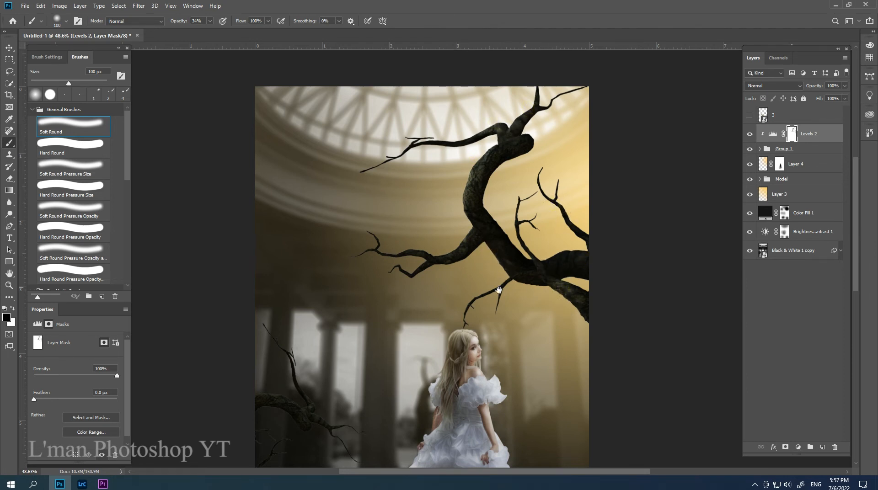
left_click_drag(456, 393, 503, 272)
mouse_move(407, 348)
left_mouse_down()
mouse_move(463, 286)
mouse_move(460, 275)
left_mouse_up()
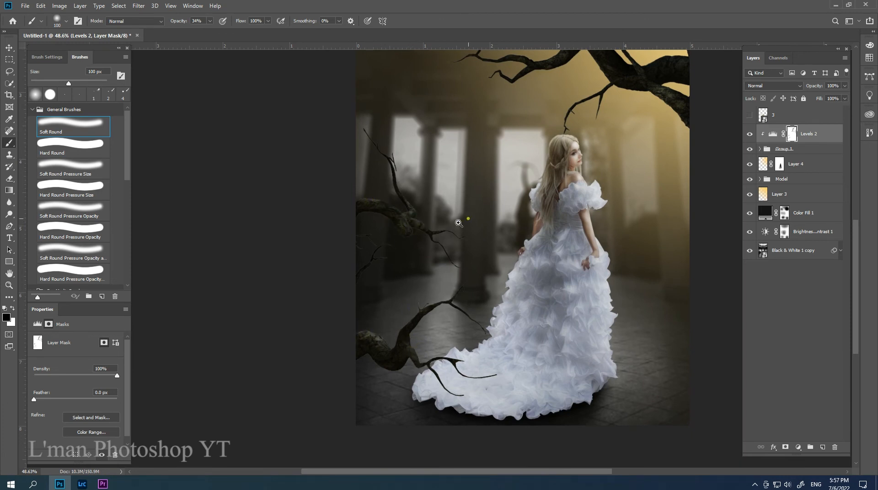
left_click_drag(458, 223, 447, 257)
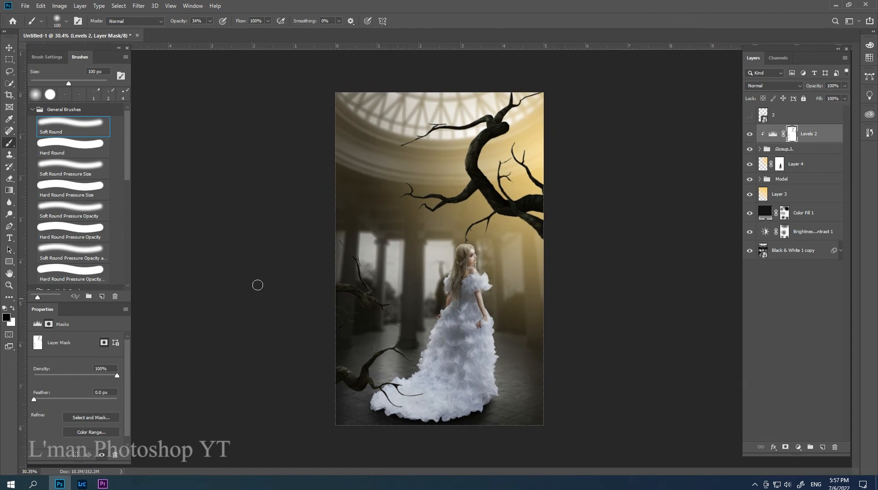
left_click(773, 133)
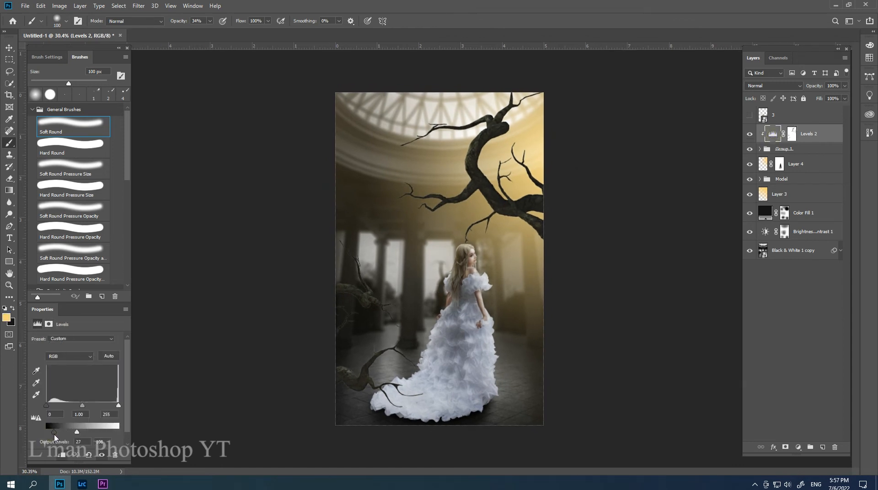
left_click_drag(54, 436, 50, 436)
Step: Show the flying papers layer, move it below the Model group, and shrink and rotate the papers into the area beside the upper branches
left_click(800, 115)
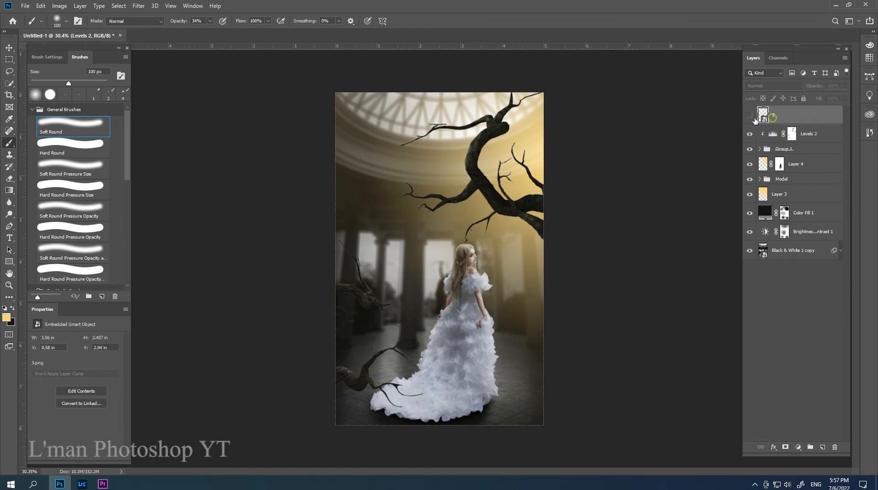
left_click(750, 115)
left_click_drag(781, 115, 794, 190)
key("ctrl+t")
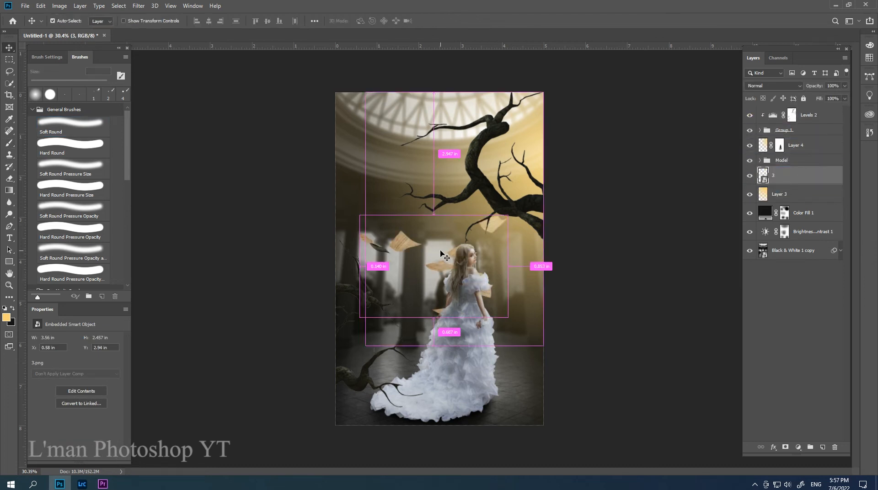
left_click_drag(521, 151, 488, 210)
left_click_drag(503, 214, 420, 217)
key("Return")
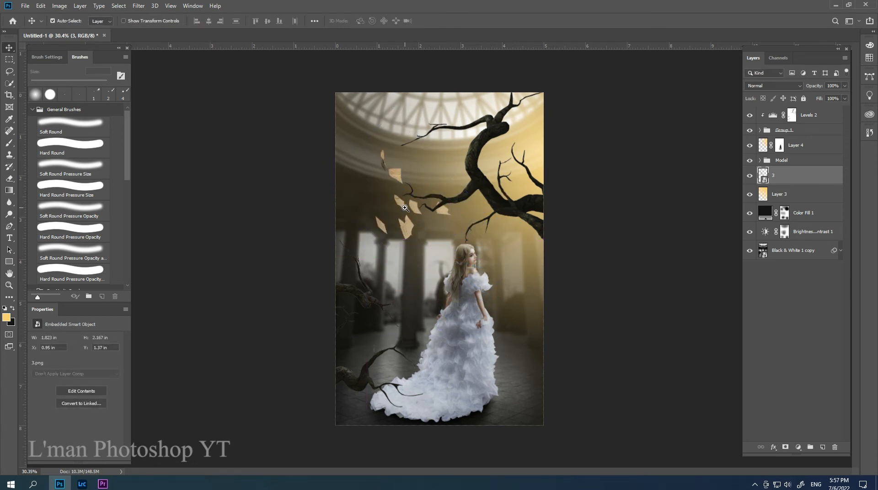
Step: Give the flying papers layer a pale-yellow inner shadow in Screen mode and split the effect into its own clipped layer at 45% opacity
left_click(405, 208)
double_click(836, 177)
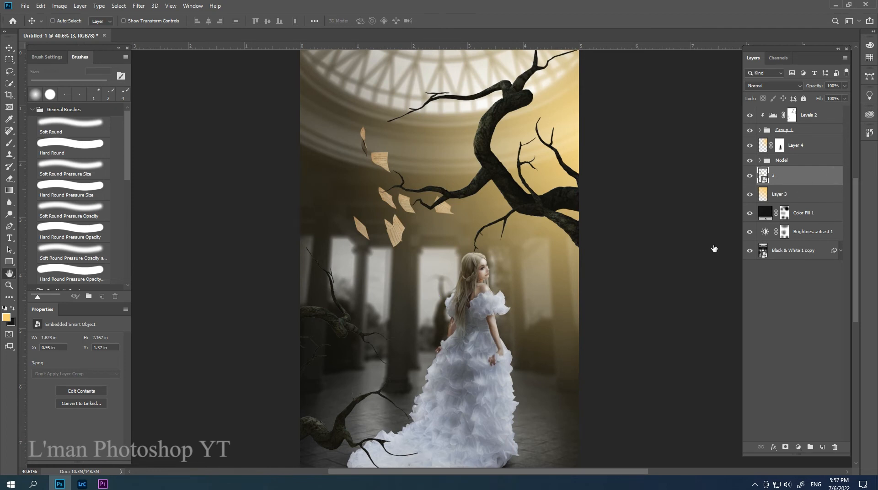
left_click(478, 191)
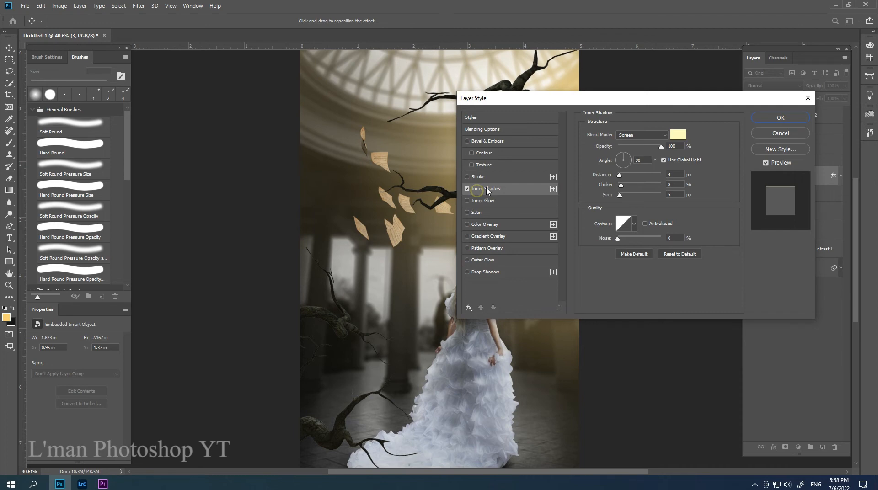
left_click(771, 119)
left_click_drag(350, 138, 368, 160)
right_click(834, 175)
left_click(821, 324)
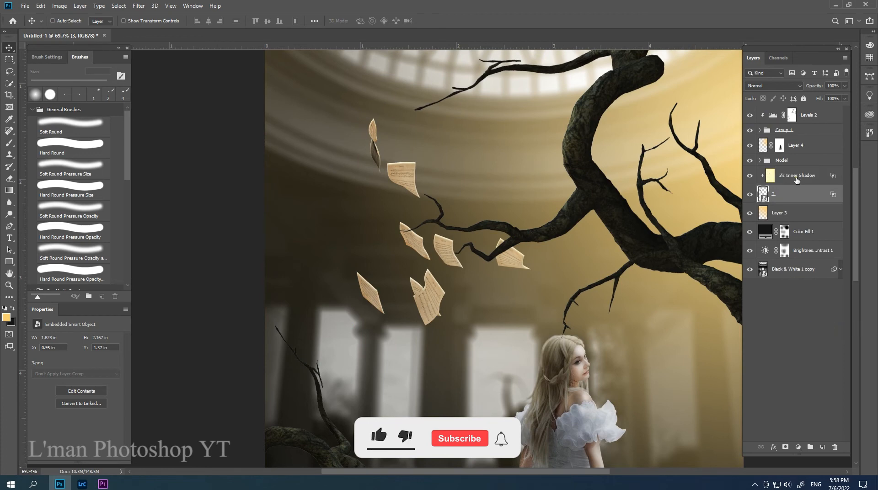
left_click(796, 180)
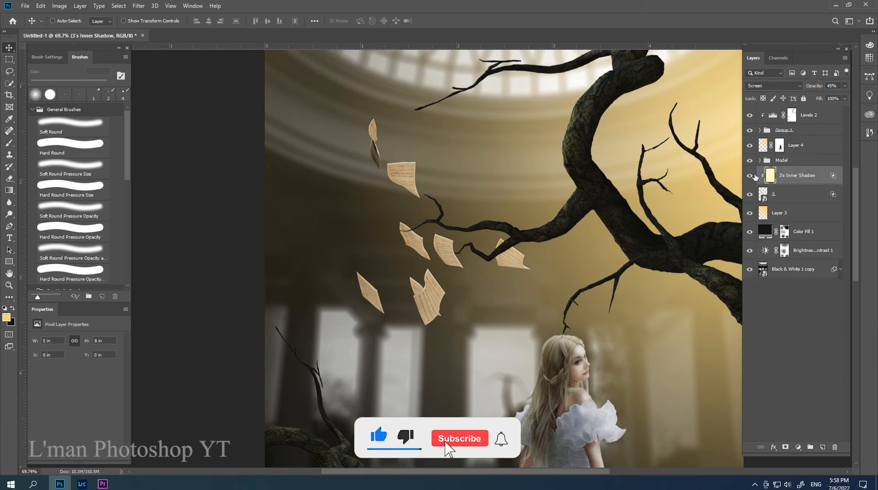
Step: Add a pale-yellow Screen inner shadow to the model layer with 100% opacity, 90° angle, 4 px distance, 8% choke and 5 px size
key("ctrl+0")
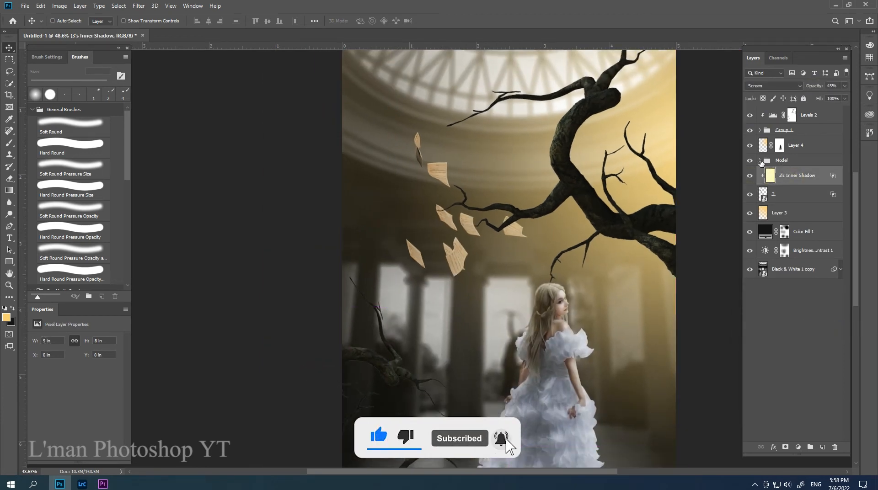
left_click(761, 160)
left_click(786, 232)
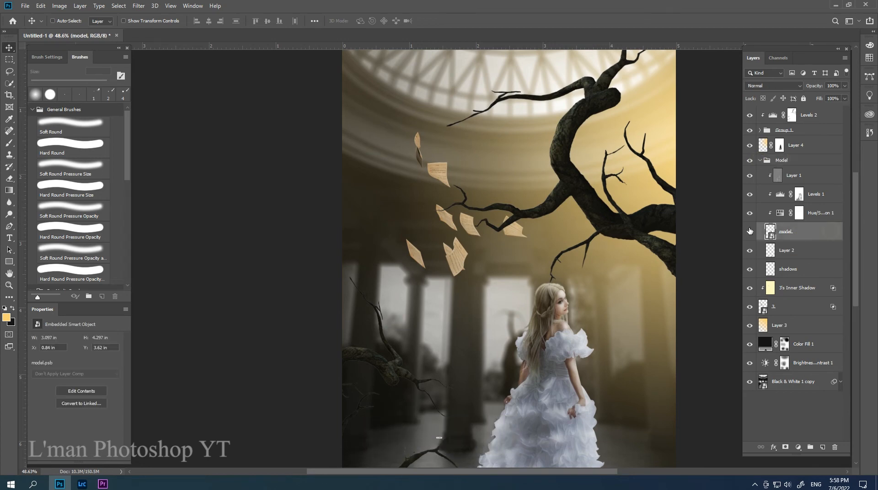
double_click(830, 231)
left_click_drag(590, 100, 258, 78)
left_click(157, 167)
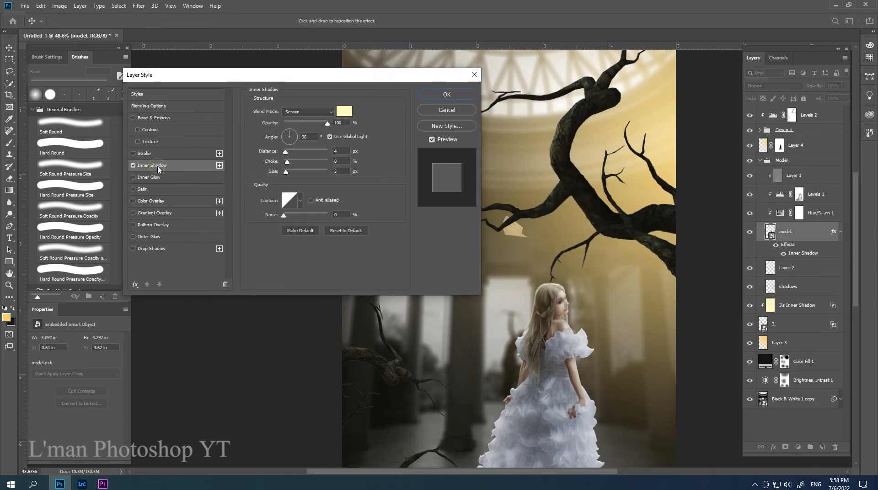
left_click(430, 96)
scroll(503, 256, "up", 2)
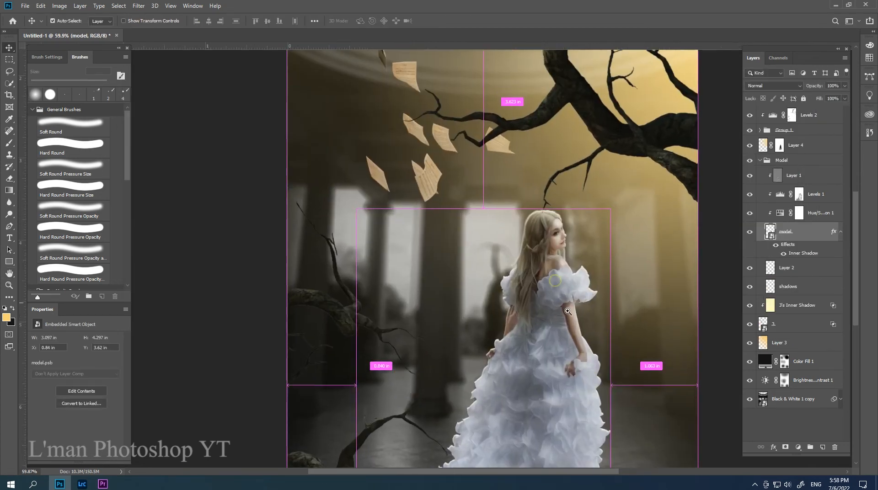
left_click(750, 232)
left_click(750, 232)
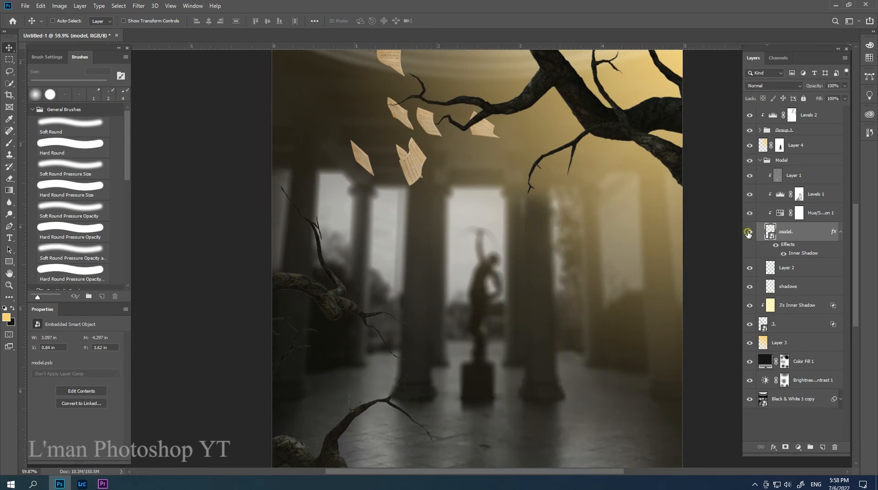
left_click(777, 247)
left_click_drag(572, 223, 440, 233)
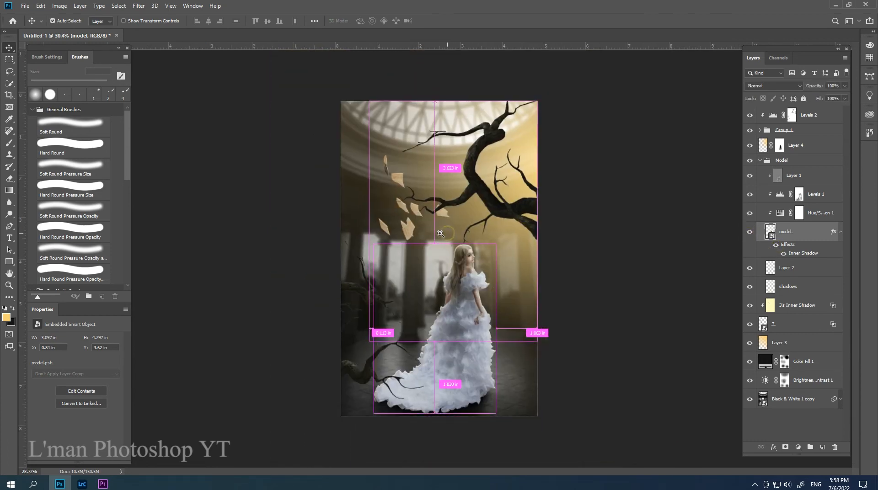
Step: Rename Group 1 to Trees and collapse the Model group
left_click(841, 232)
double_click(784, 130)
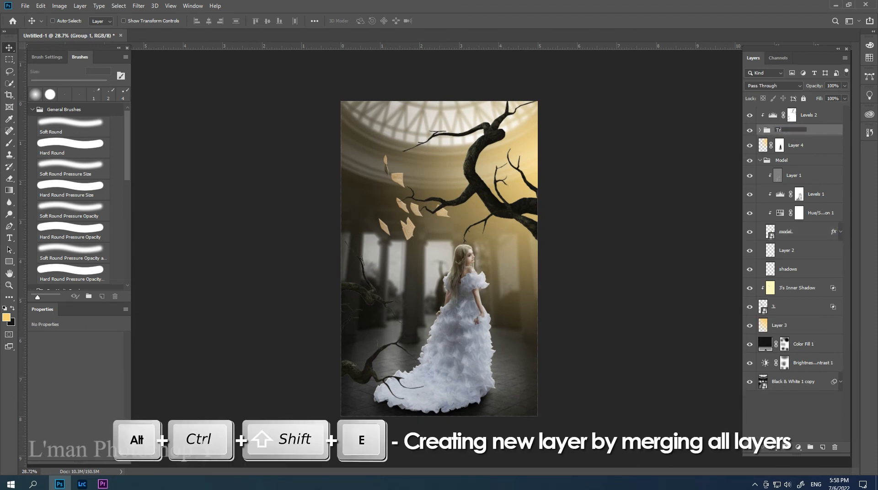
left_click(761, 160)
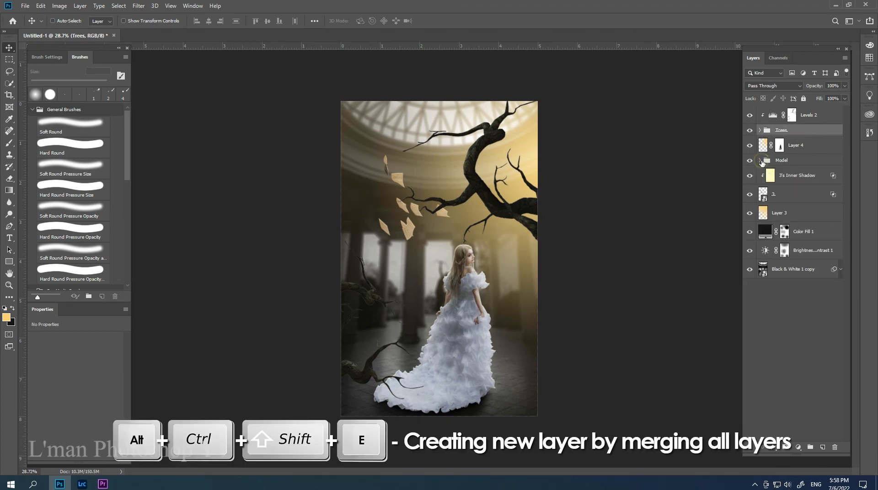
Step: Stamp all visible layers into a new merged layer on top and convert it to a smart object
key("ctrl+alt+shift+e")
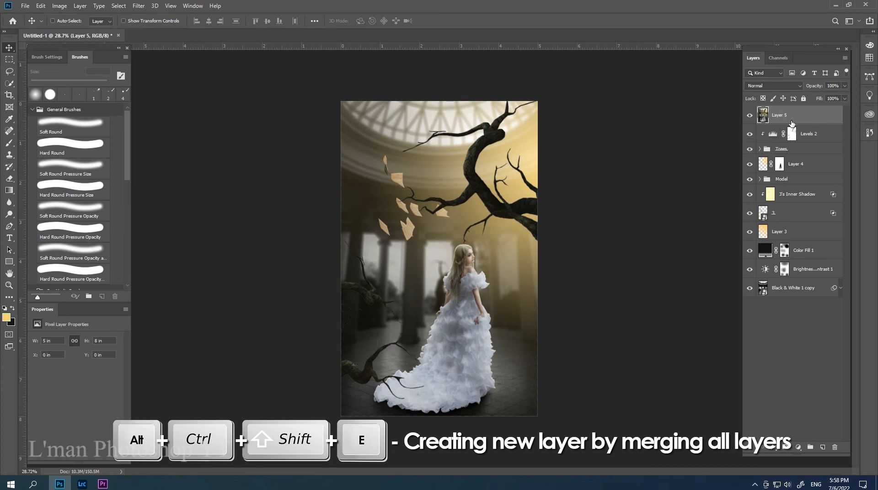
right_click(788, 116)
left_click(713, 215)
Step: Apply Camera Raw basic adjustments to the merged layer: Texture +98, Clarity -28, Highlights -33, Shadows +29, Whites about +5 and Blacks about -52
left_click(142, 7)
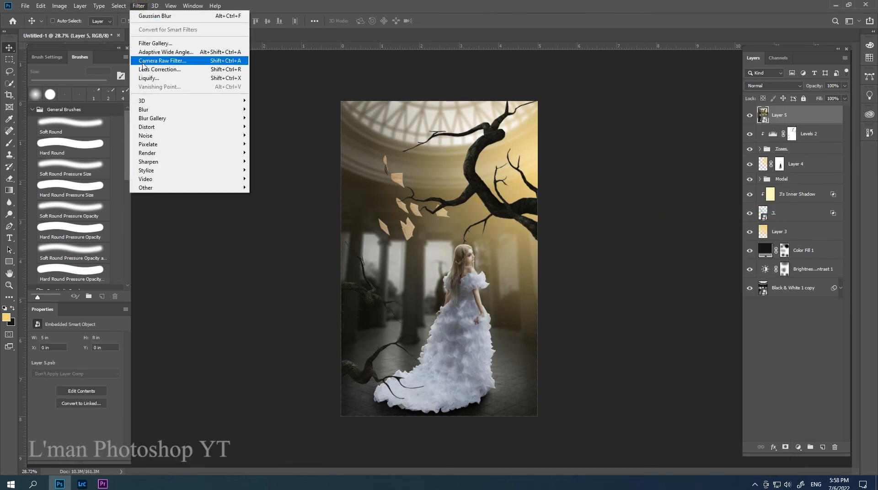
left_click(155, 62)
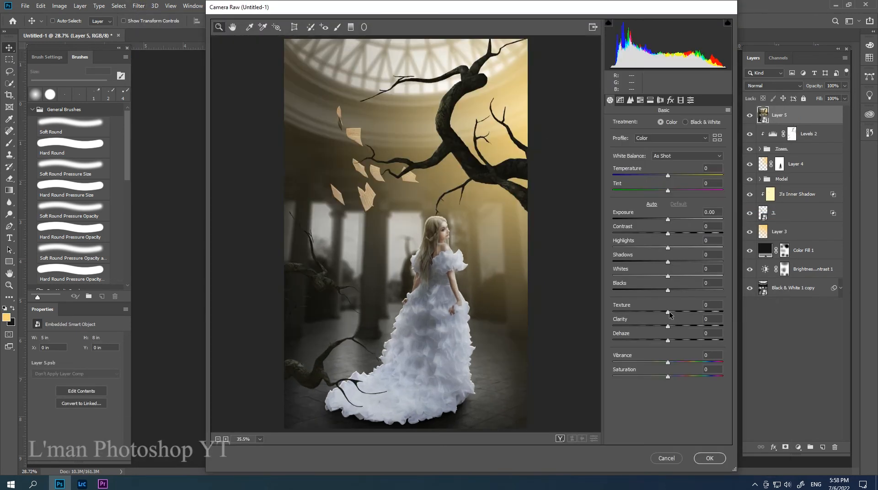
left_click_drag(668, 312, 717, 321)
left_click_drag(662, 331, 655, 329)
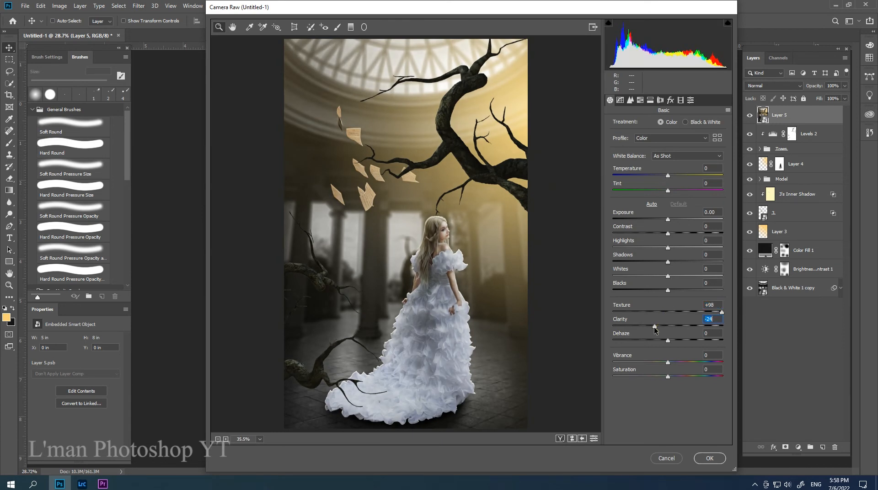
left_click(648, 248)
left_click_drag(657, 292, 638, 292)
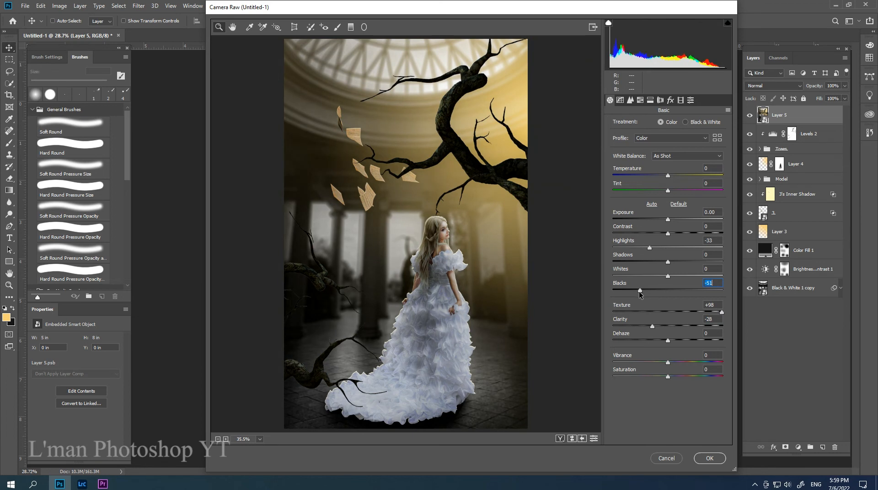
left_click(684, 262)
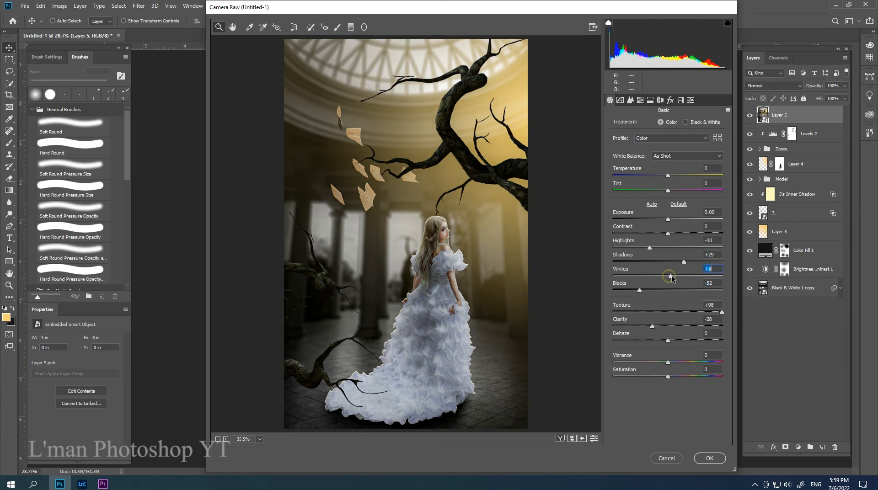
left_click_drag(640, 291, 637, 291)
Step: Sharpen the merged layer in Camera Raw with Amount 71 and a raised Masking value, apply the filter and collapse the layer's smart filters
left_click(630, 100)
left_click_drag(625, 136, 664, 141)
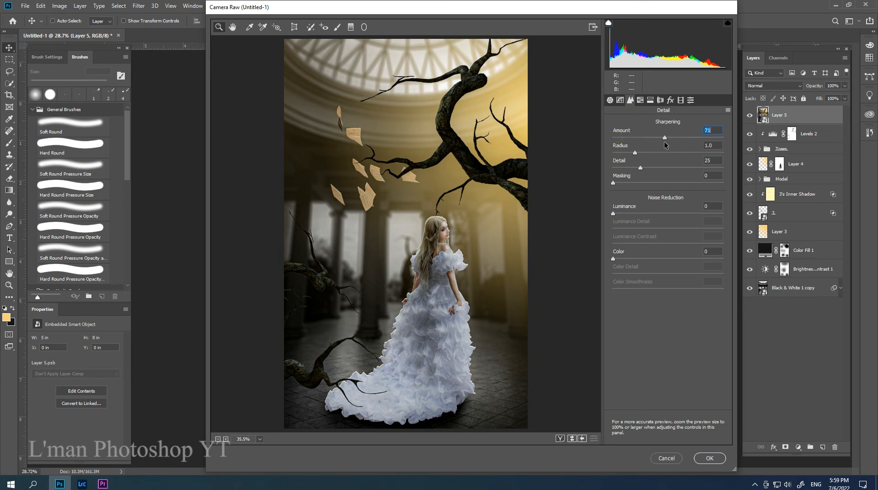
key("alt")
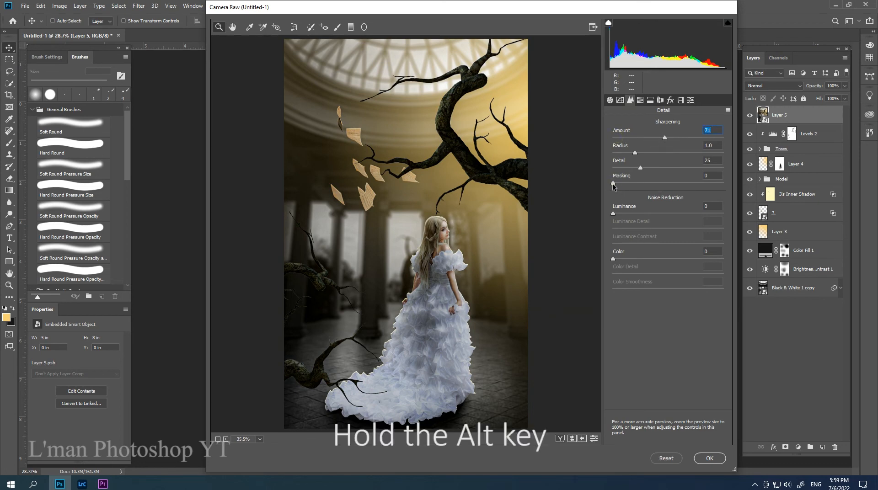
left_click_drag(613, 183, 687, 187)
left_click(710, 458)
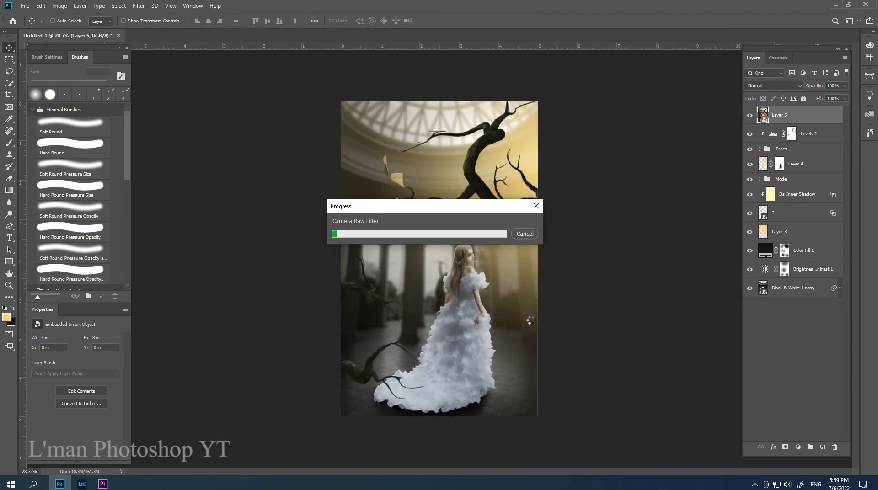
scroll(495, 298, "up", 5)
scroll(499, 304, "down", 5)
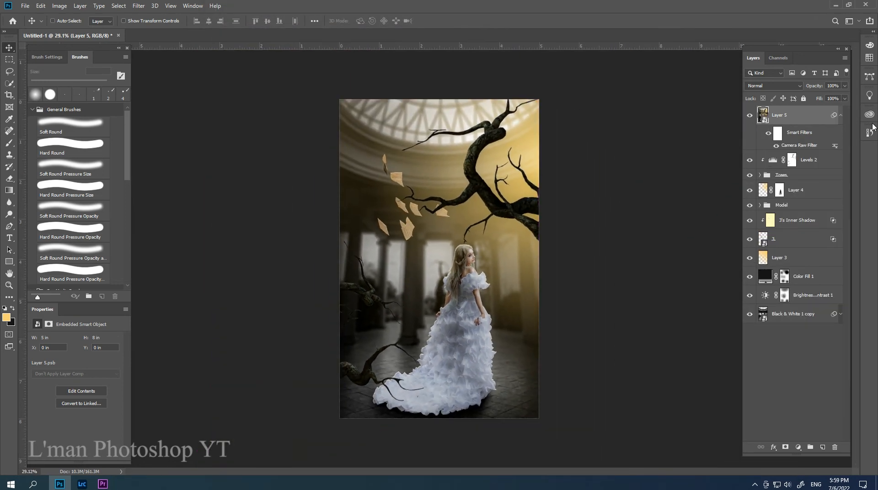
left_click(840, 116)
Step: Stamp all visible layers into a new top layer, desaturate it and blend it in Soft Light mode at 55% opacity
key("ctrl+alt+shift+e")
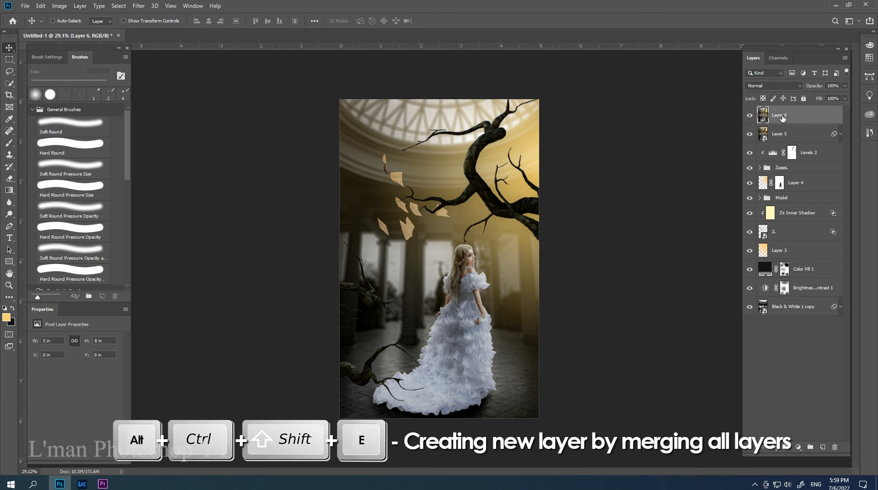
key("ctrl+shift+u")
left_click(773, 86)
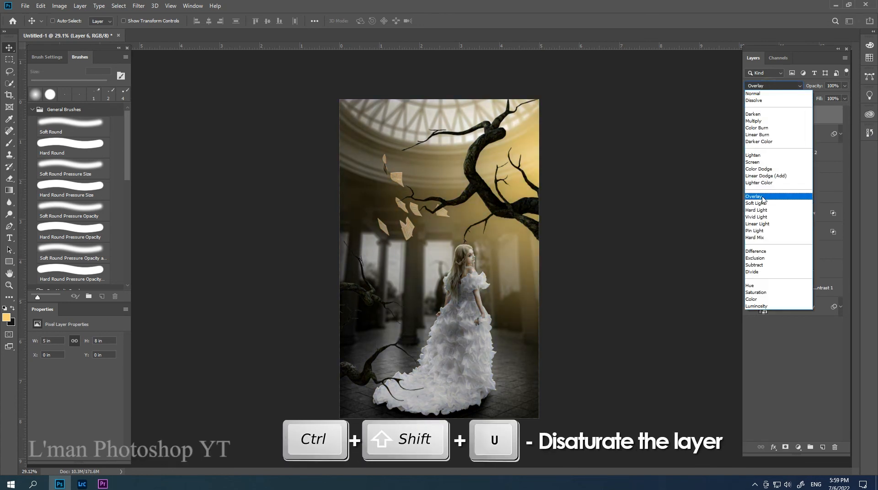
left_click(759, 204)
left_click_drag(814, 88, 798, 89)
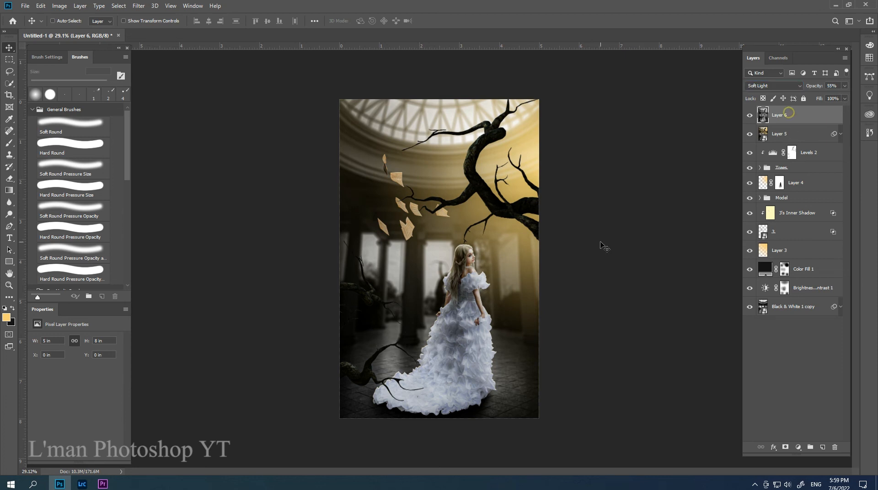
left_click_drag(443, 279, 519, 250)
left_click_drag(525, 249, 489, 253)
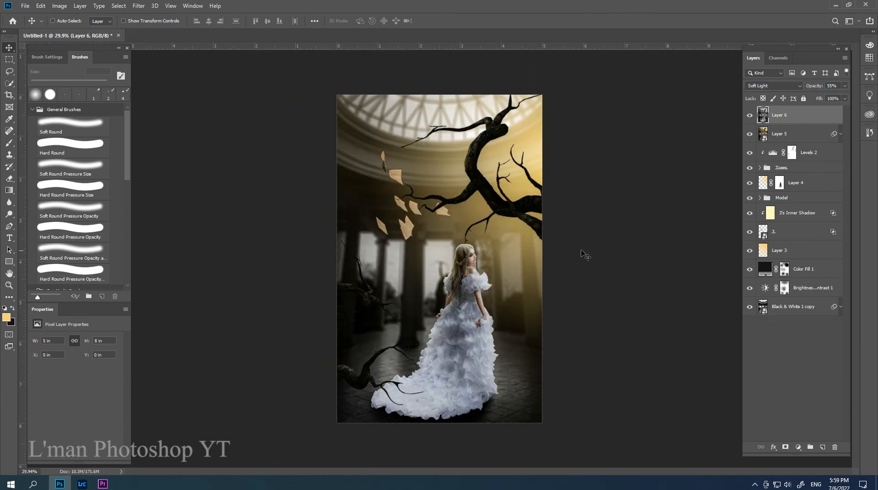
Step: Add a new Soft Light layer on top and set the Gradient tool to the black Foreground to Transparent preset
left_click(823, 446)
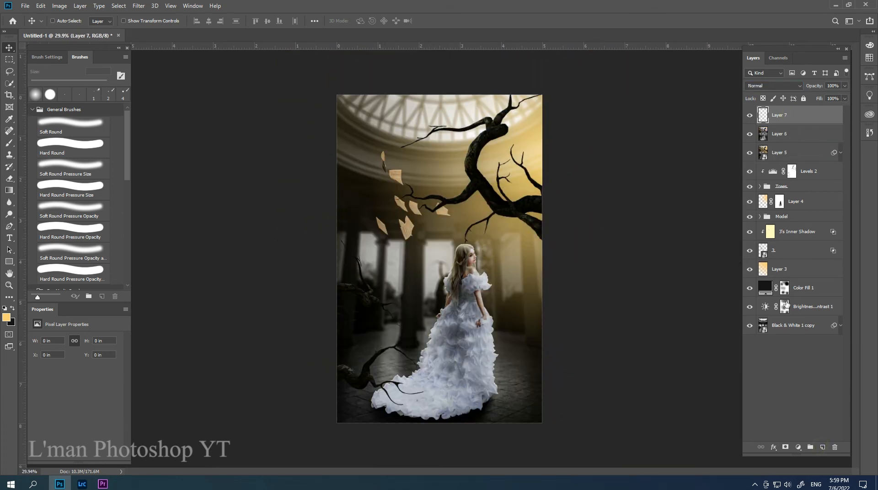
left_click(761, 86)
left_click(773, 182)
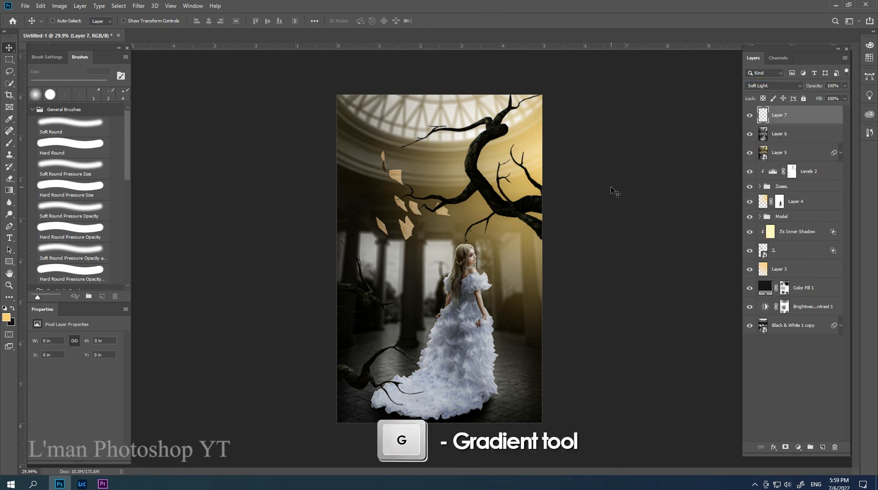
key("g")
left_click(67, 20)
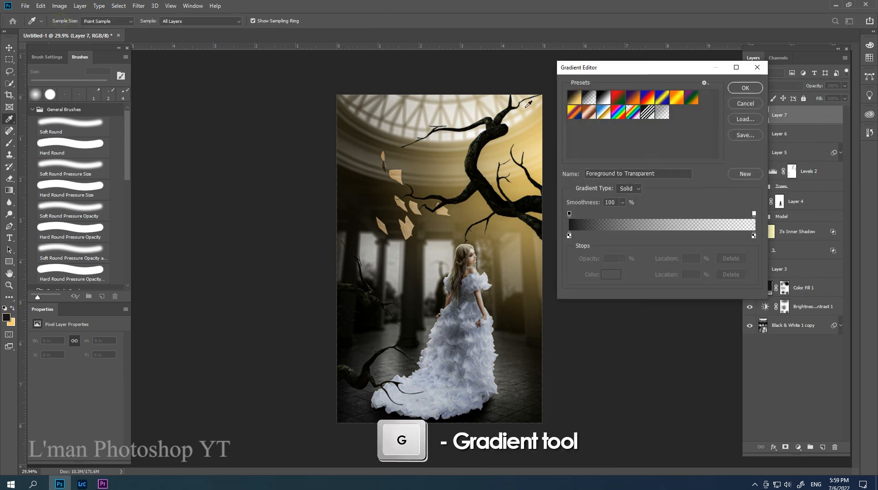
left_click(746, 88)
Step: Draw the gradient to darken the lower part of the image and set its layer's opacity to 75%
key("ctrl+minus")
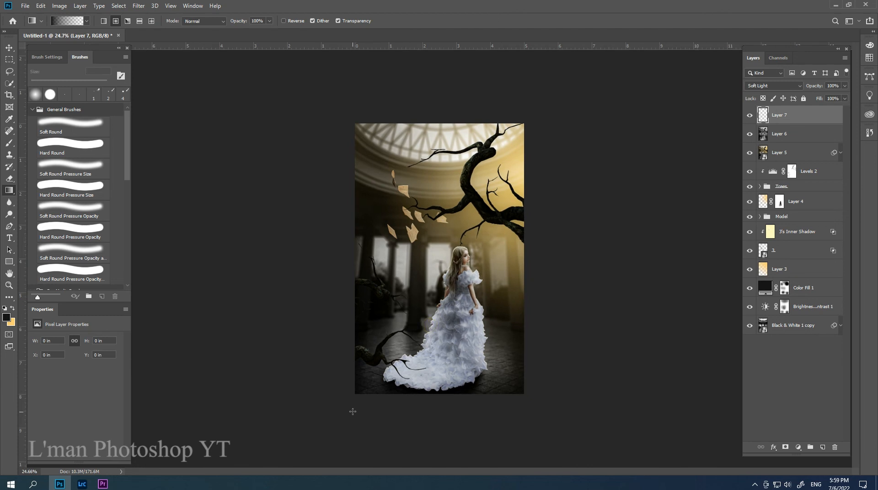
left_click_drag(479, 235, 480, 234)
left_click_drag(424, 323, 439, 322)
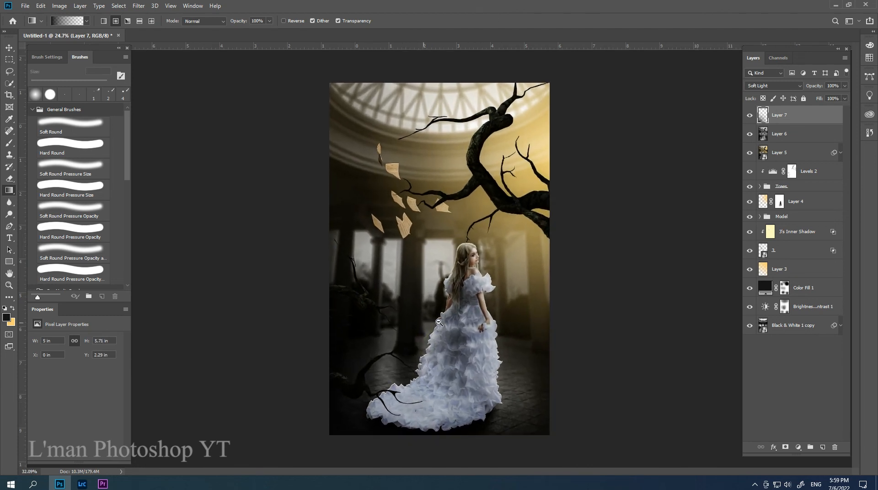
left_click_drag(814, 89, 801, 87)
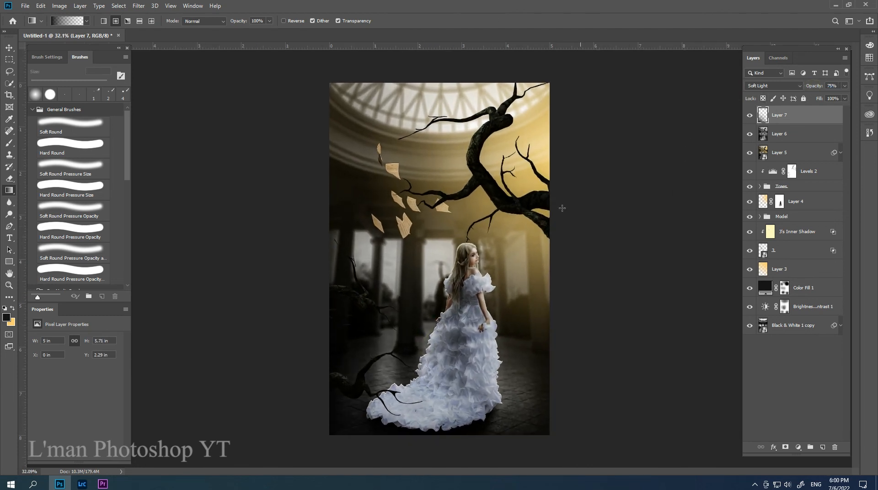
left_click_drag(469, 224, 466, 224)
key("v")
Step: Add a new layer on top and set its blend mode to Screen
left_click(822, 448)
left_click(773, 86)
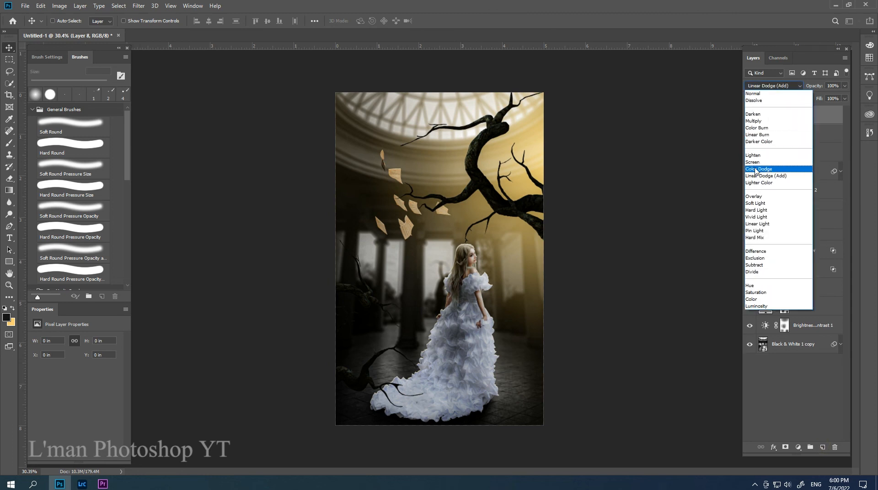
left_click(758, 162)
Step: Paint a golden glow over the large branches and around the model's head with a soft brush up to 900 px at 29% opacity
key("b")
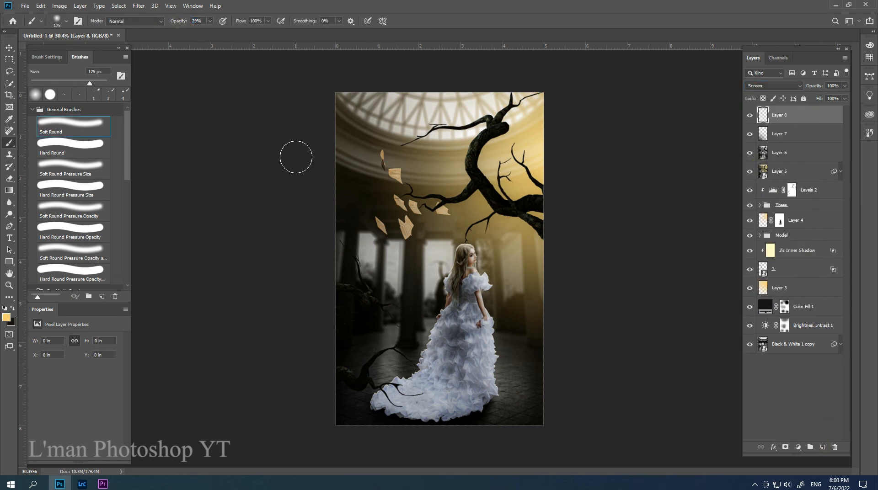
key("bracketright")
key("bracketright")
key("bracketright")
key("bracketright")
key("bracketright")
key("bracketright")
mouse_move(485, 192)
left_mouse_down()
mouse_move(517, 150)
mouse_move(506, 219)
left_mouse_up()
key("bracketright")
key("bracketright")
key("bracketright")
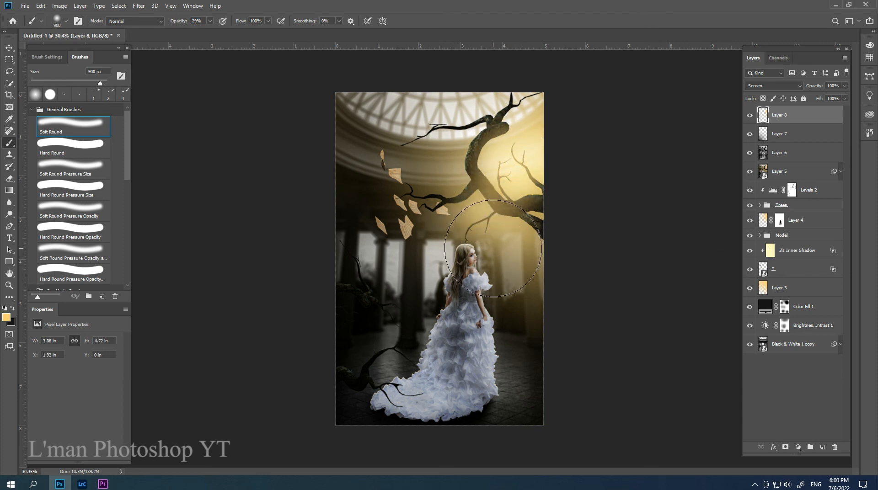
left_click_drag(494, 248, 496, 274)
left_click_drag(462, 229, 448, 168)
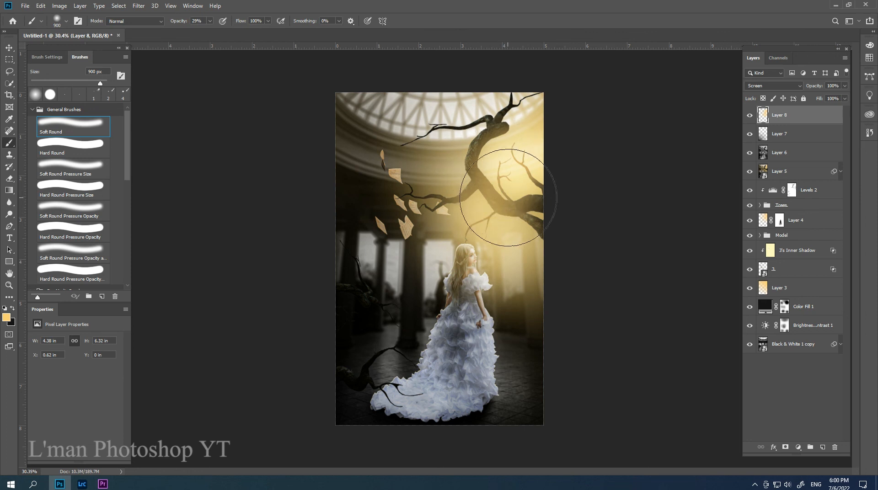
Step: Add a mask to the glow layer and paint black over the model's head and upper body with a large soft brush
left_click(785, 447)
key("x")
key("bracketleft")
key("bracketleft")
key("bracketleft")
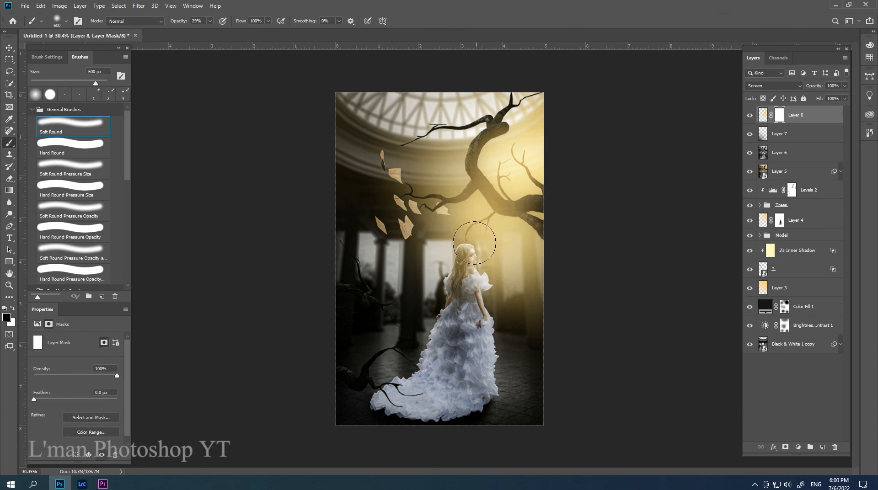
key("bracketleft")
mouse_move(477, 262)
left_mouse_down()
mouse_move(495, 261)
mouse_move(506, 245)
mouse_move(496, 283)
mouse_move(486, 271)
mouse_move(489, 320)
mouse_move(520, 311)
mouse_move(499, 302)
left_mouse_up()
Step: Paint on the glow layer's mask with a 100 px soft brush to reduce the glow over the tree trunk
key("bracketleft")
key("bracketleft")
key("bracketleft")
key("bracketleft")
key("bracketleft")
key("bracketleft")
key("bracketleft")
key("bracketleft")
scroll(526, 330, "down", 5)
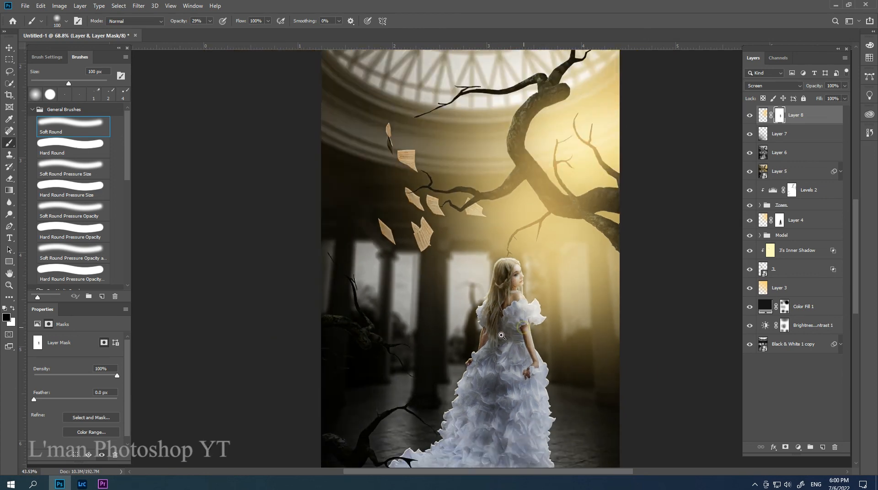
mouse_move(519, 158)
left_mouse_down()
mouse_move(594, 219)
mouse_move(525, 202)
mouse_move(555, 217)
mouse_move(538, 191)
mouse_move(562, 215)
mouse_move(595, 206)
mouse_move(500, 217)
left_mouse_up()
scroll(568, 223, "down", 3)
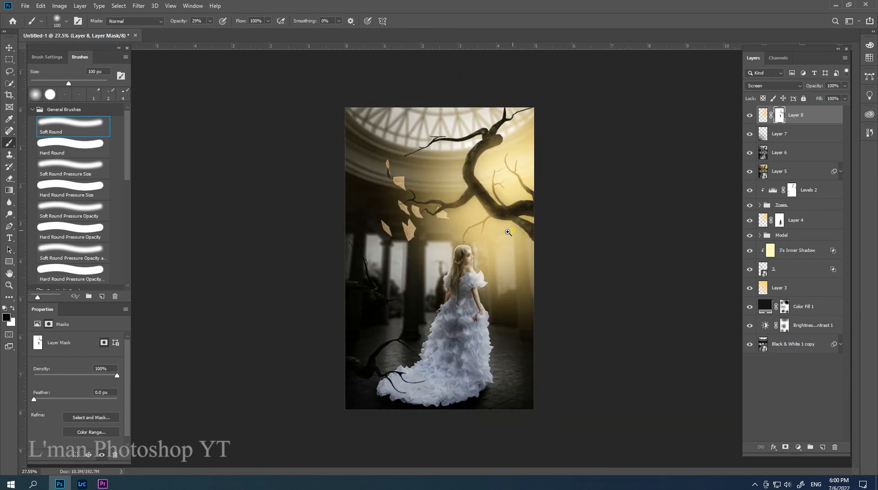
Step: Add a Gradient Map adjustment layer on top using the red-to-green preset
key("v")
left_click(799, 448)
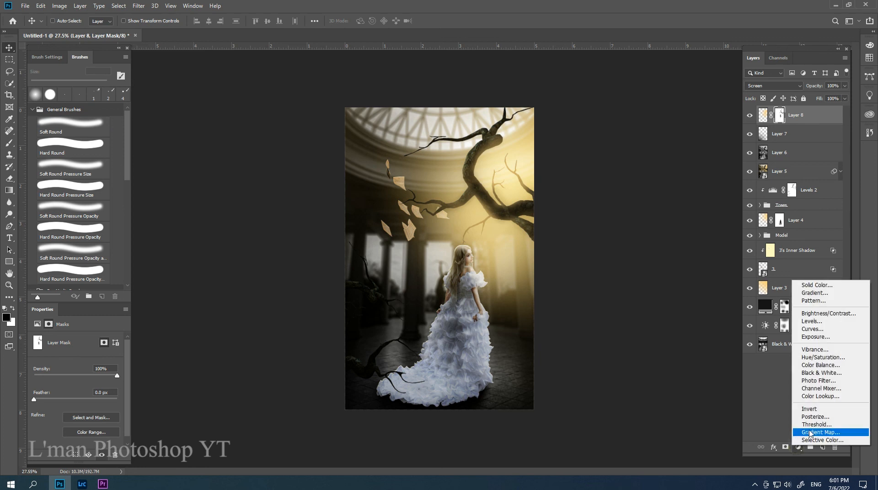
left_click(816, 433)
left_click(95, 341)
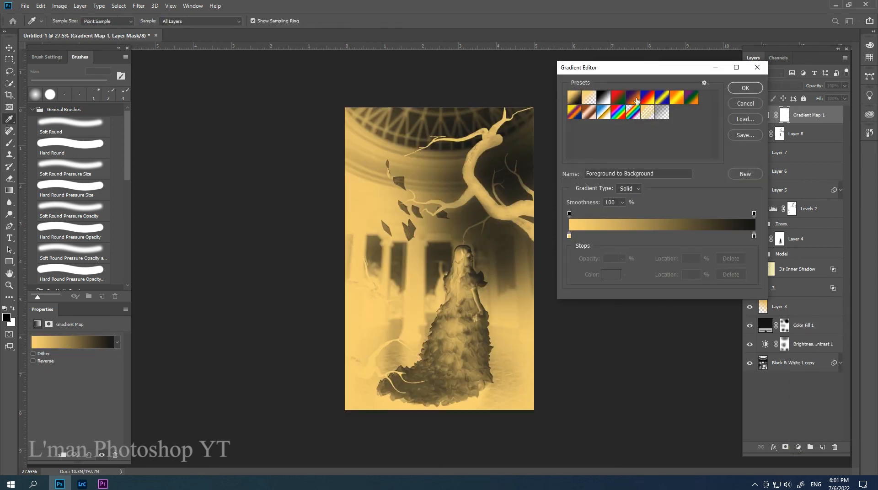
left_click(618, 100)
left_click(740, 88)
Step: Set the red-green gradient map to Screen mode at 4% opacity and compare the image with it hidden and shown
left_click(773, 86)
left_click(769, 170)
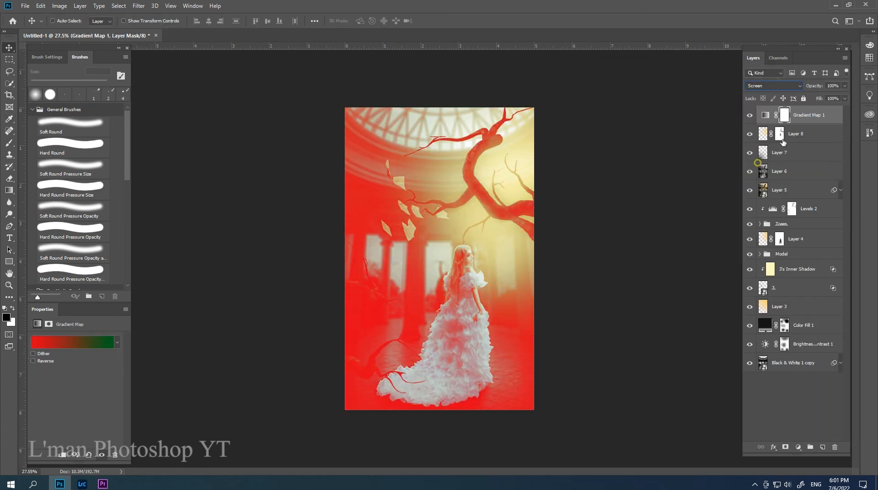
left_click_drag(814, 86, 574, 89)
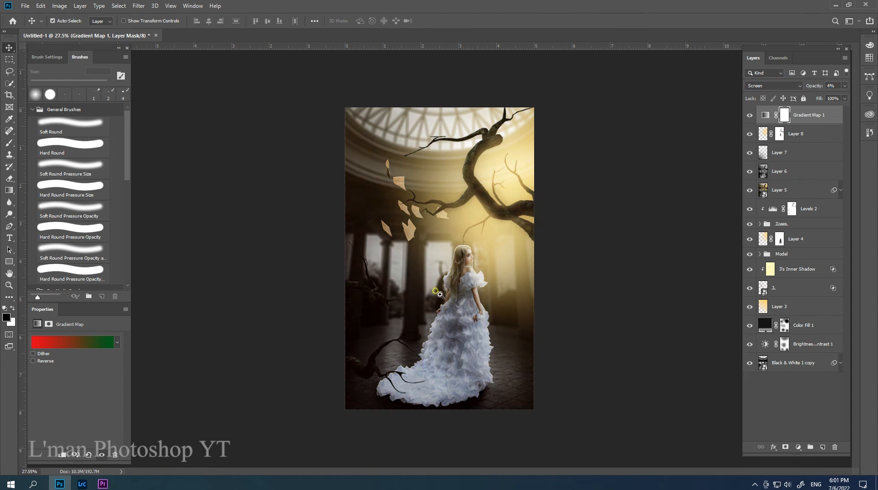
left_click_drag(440, 294, 450, 304)
left_click(749, 118)
left_click(749, 118)
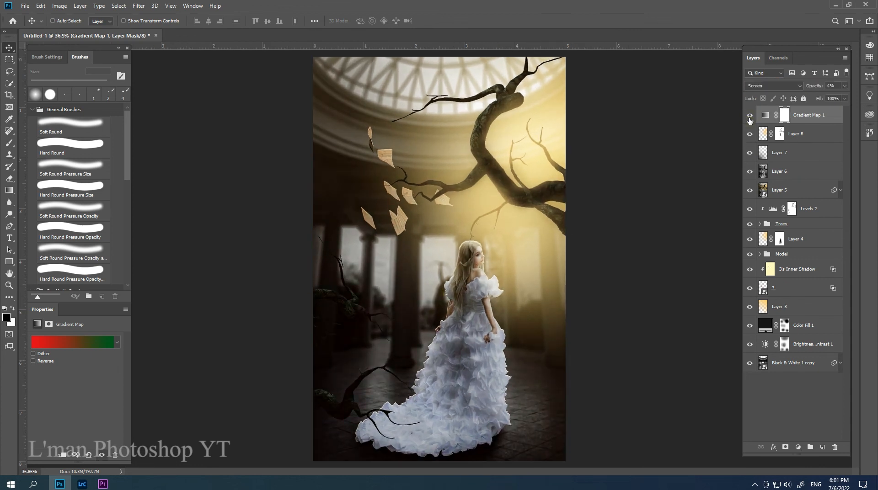
Step: Add a second Gradient Map adjustment layer with the violet-to-orange preset in Screen mode at 30% opacity
left_click(799, 448)
left_click(812, 434)
left_click(73, 342)
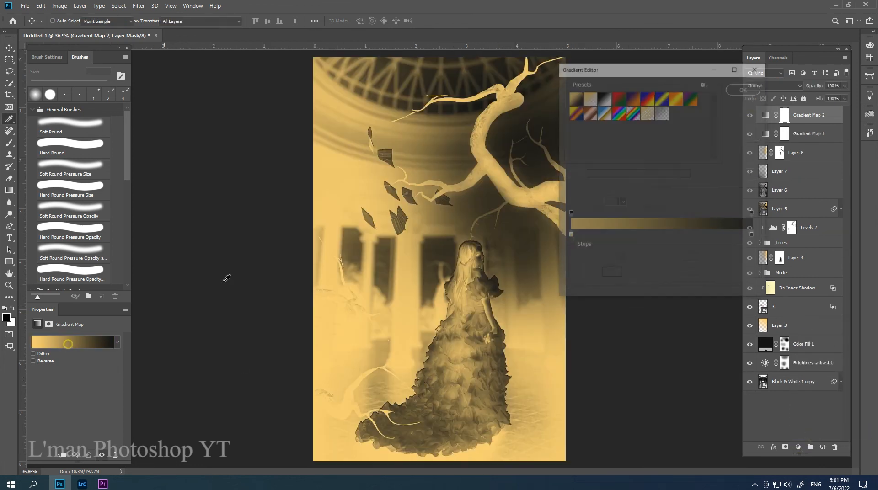
left_click(638, 98)
left_click(745, 88)
key("v")
left_click(773, 86)
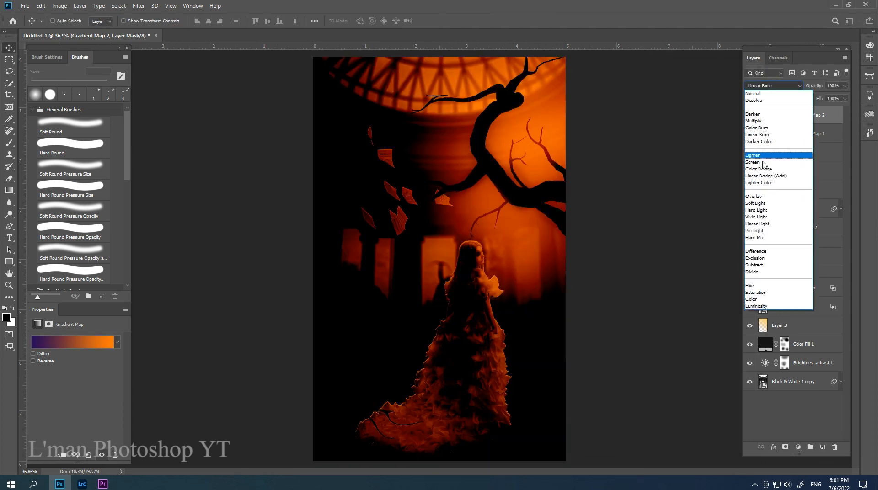
left_click(755, 162)
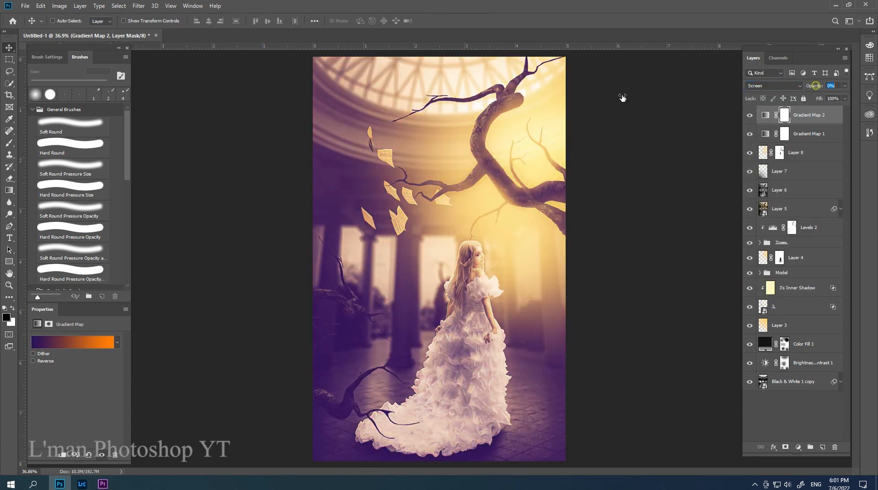
left_click_drag(622, 97, 578, 101)
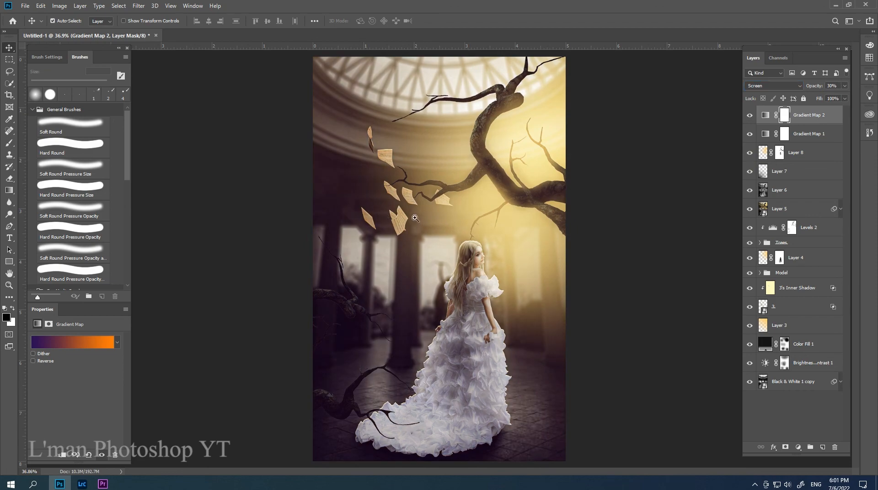